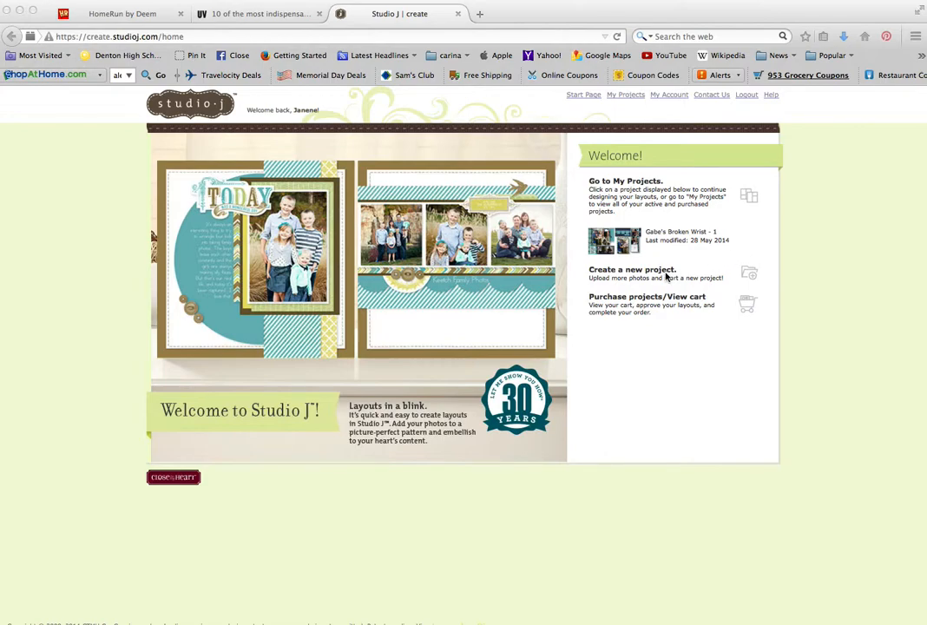
- Open the Broken Wrist project from My Projects and hide the layout thumbnails
click(647, 201)
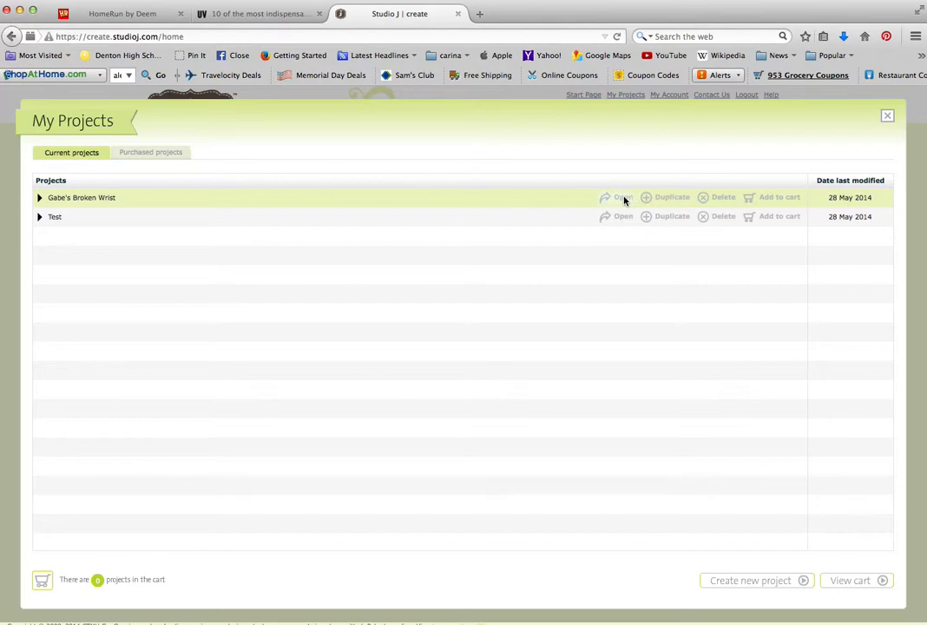
click(622, 198)
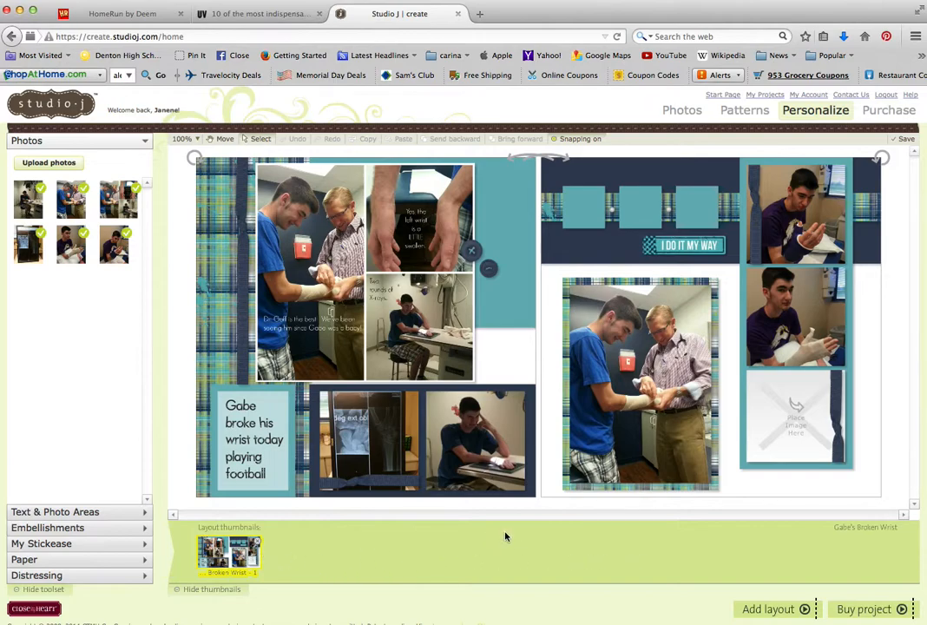
click(177, 593)
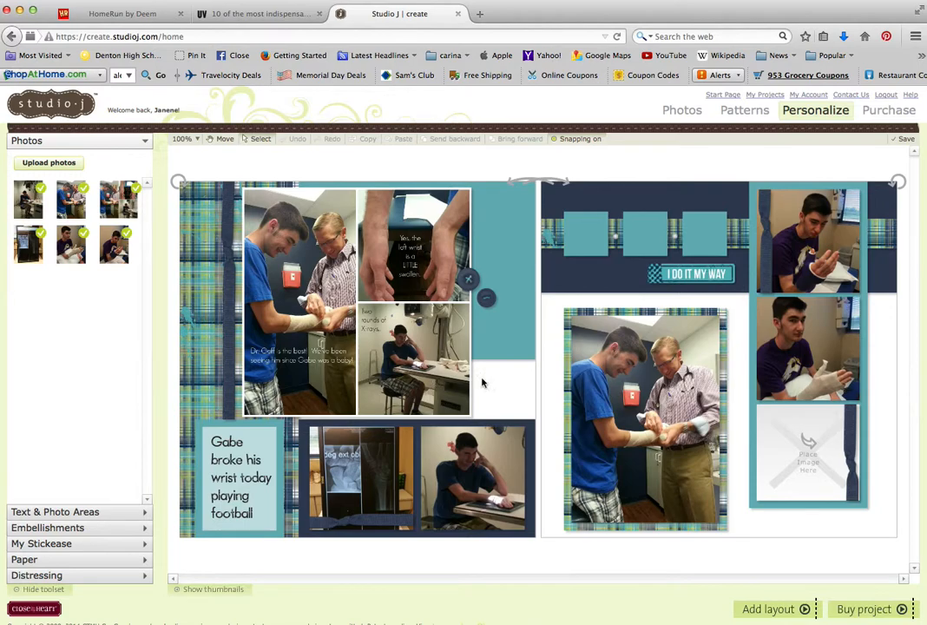
- Try 1/16", 1/8" and 1/4" mats around the large photo on the right page, settling on 1/8"
click(641, 365)
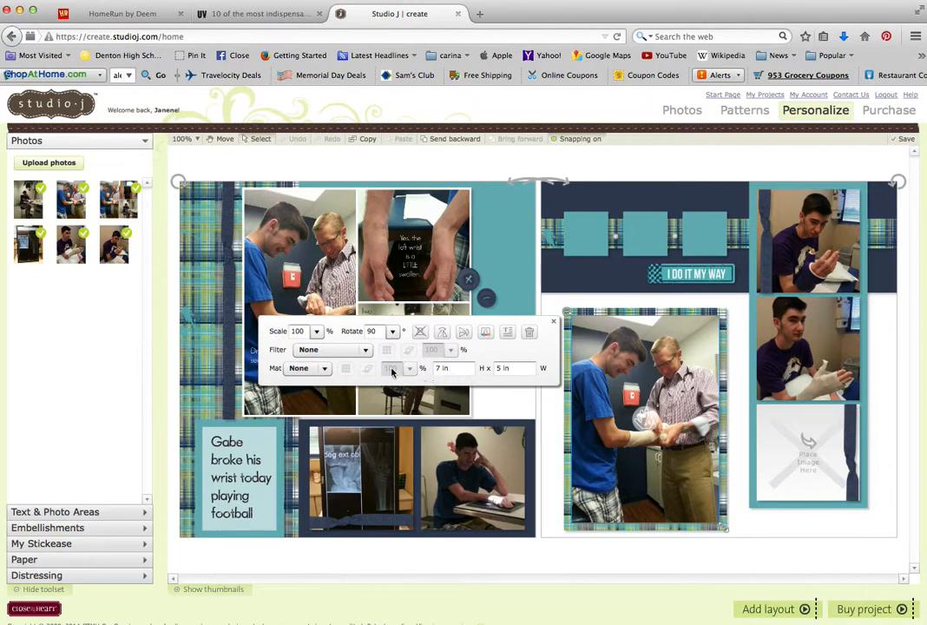
click(306, 370)
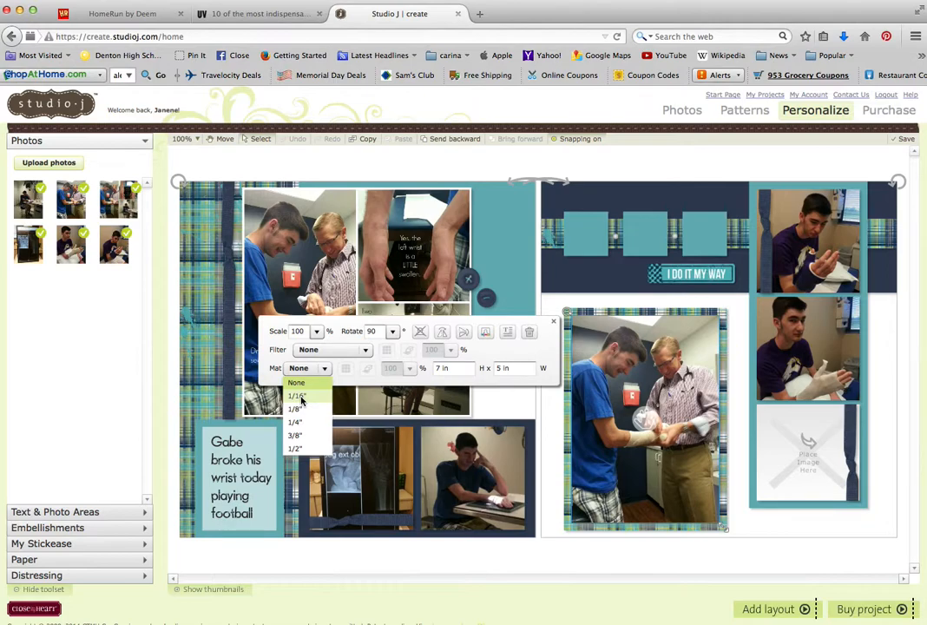
click(297, 395)
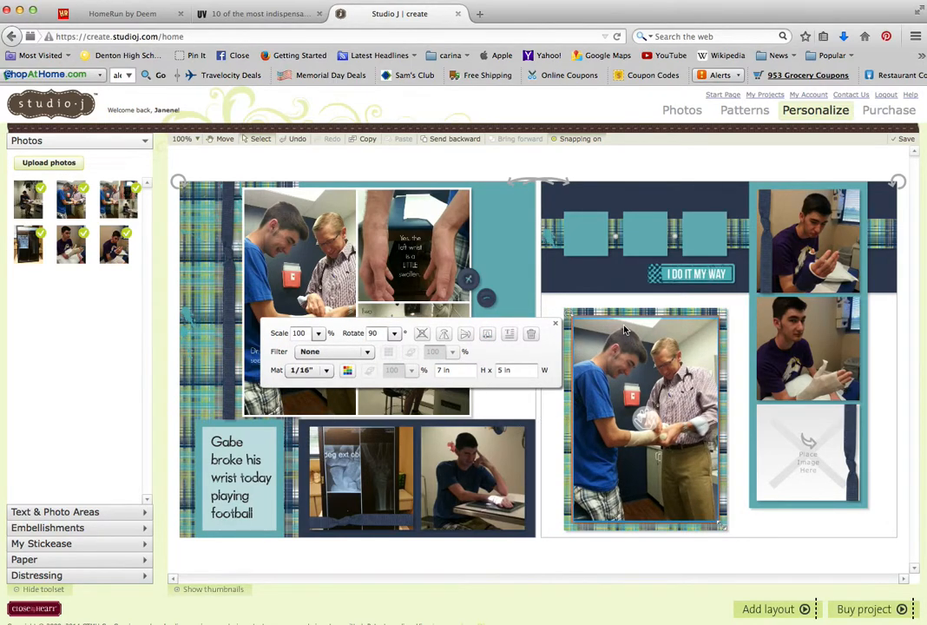
click(315, 375)
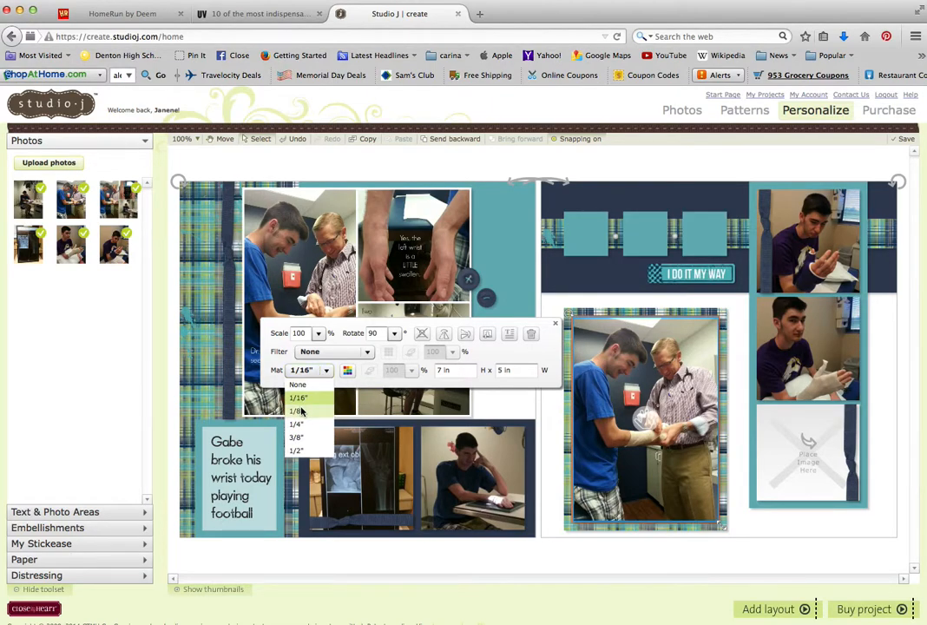
click(327, 399)
click(316, 372)
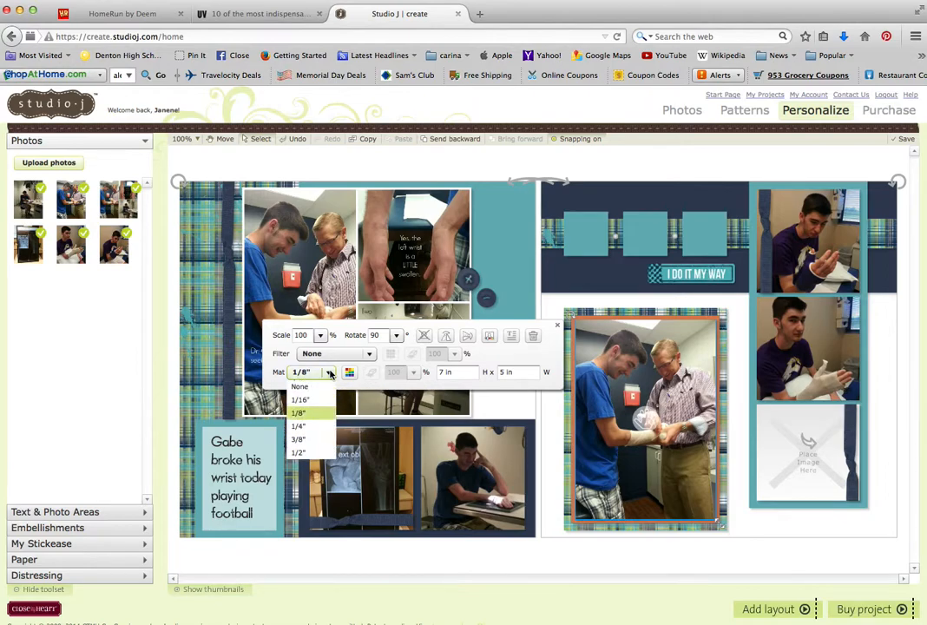
click(312, 427)
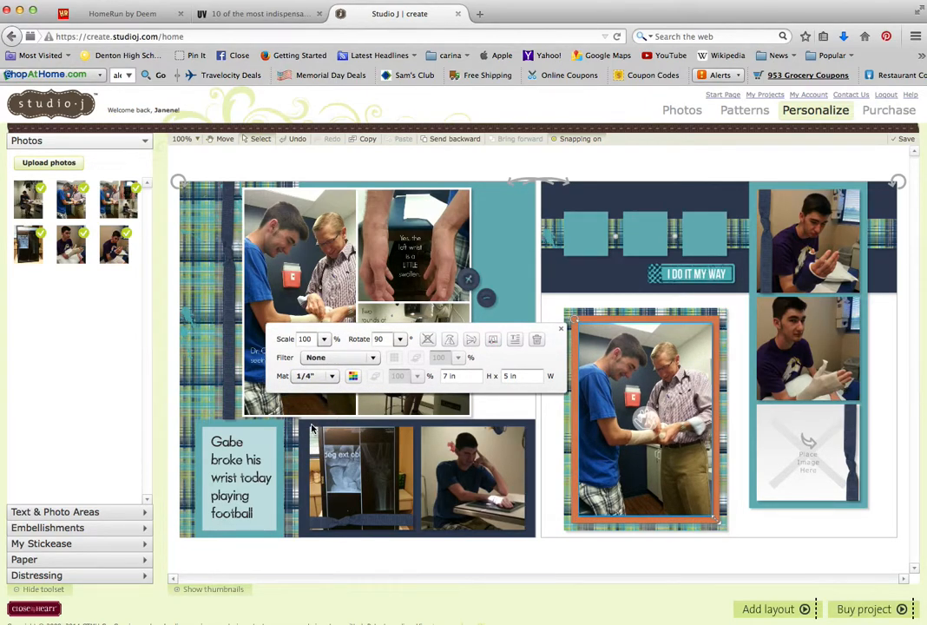
click(310, 376)
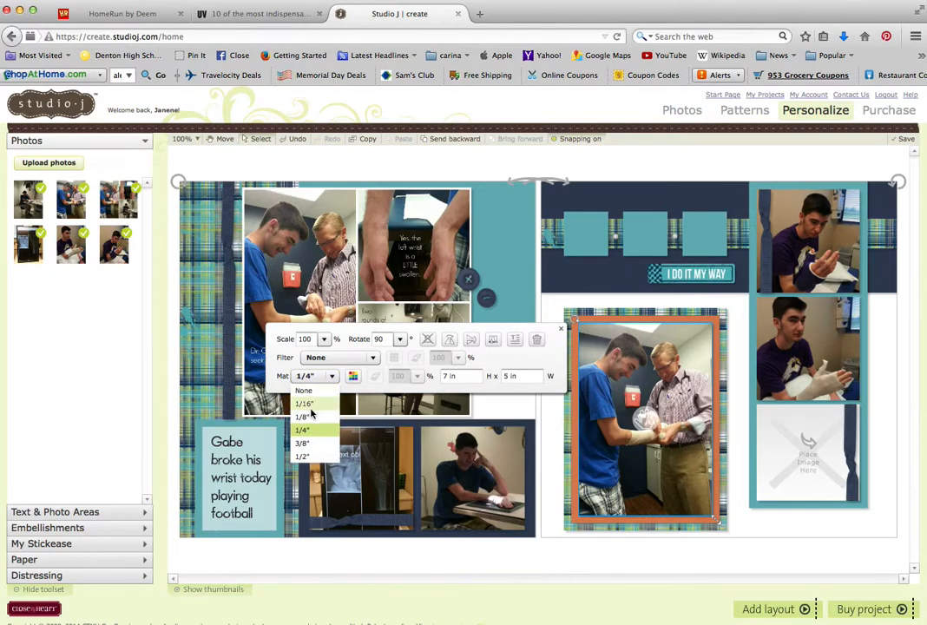
click(305, 417)
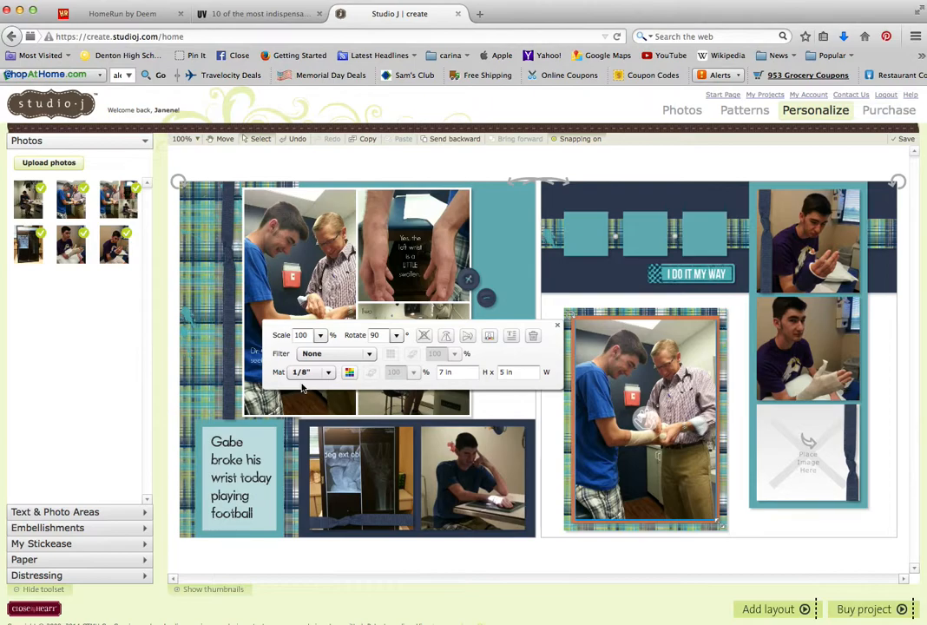
- Try black for the large photo's mat, settling on the recommended dark navy blue
click(350, 373)
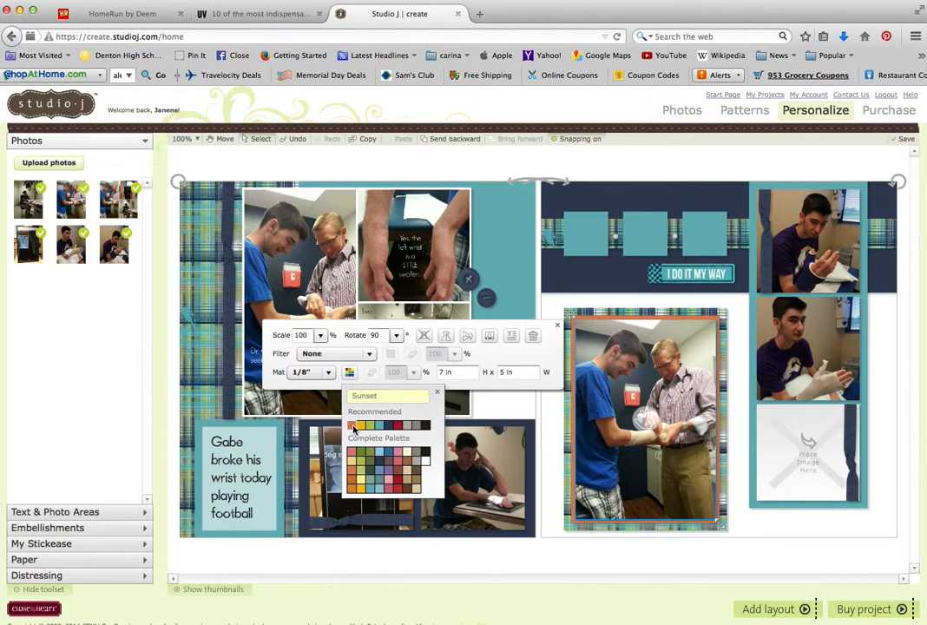
click(429, 429)
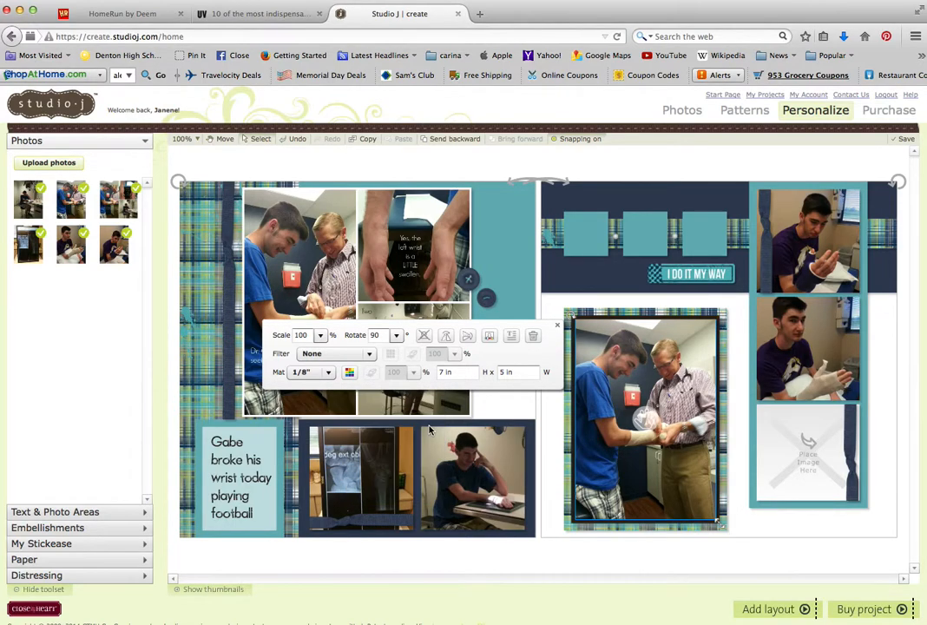
click(349, 372)
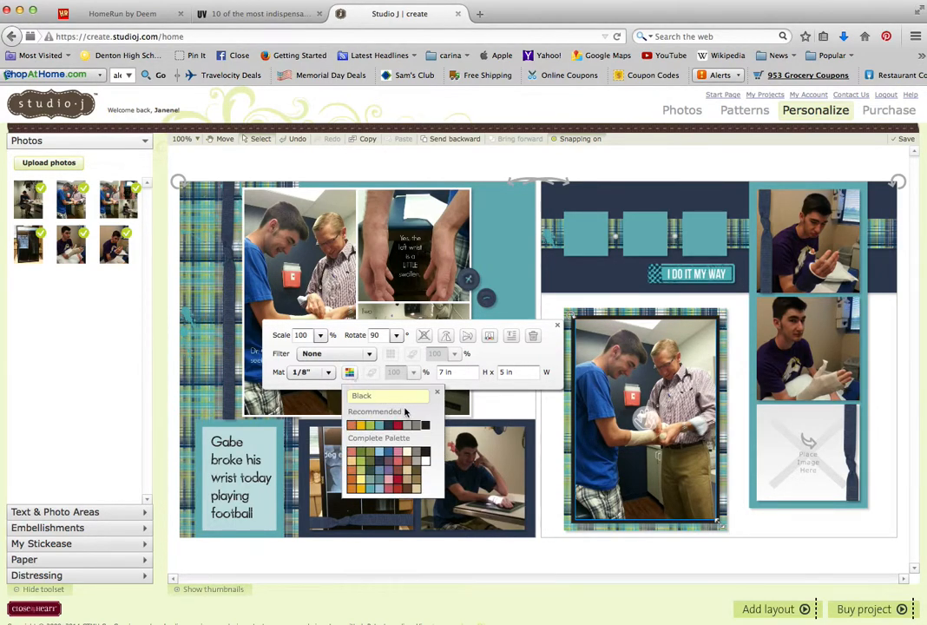
click(349, 372)
click(349, 372)
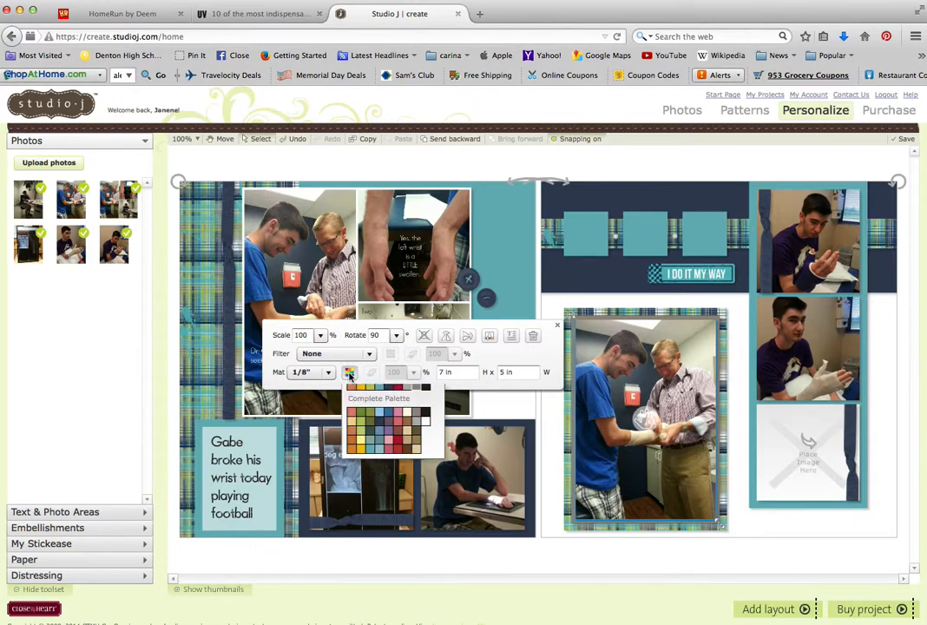
click(388, 425)
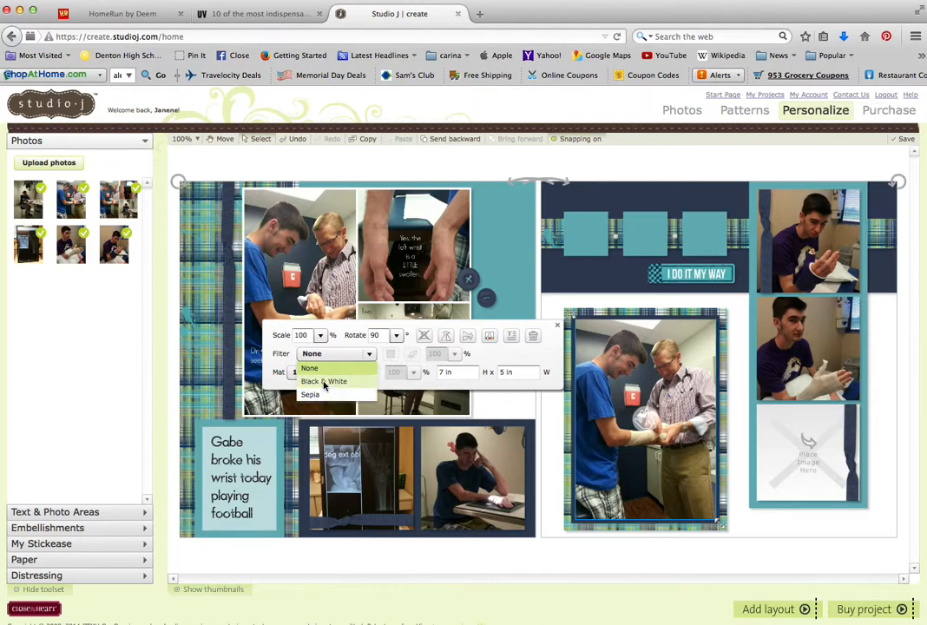
- Try the Black & White and Sepia filters on the large photo and restore the filter to None
click(325, 383)
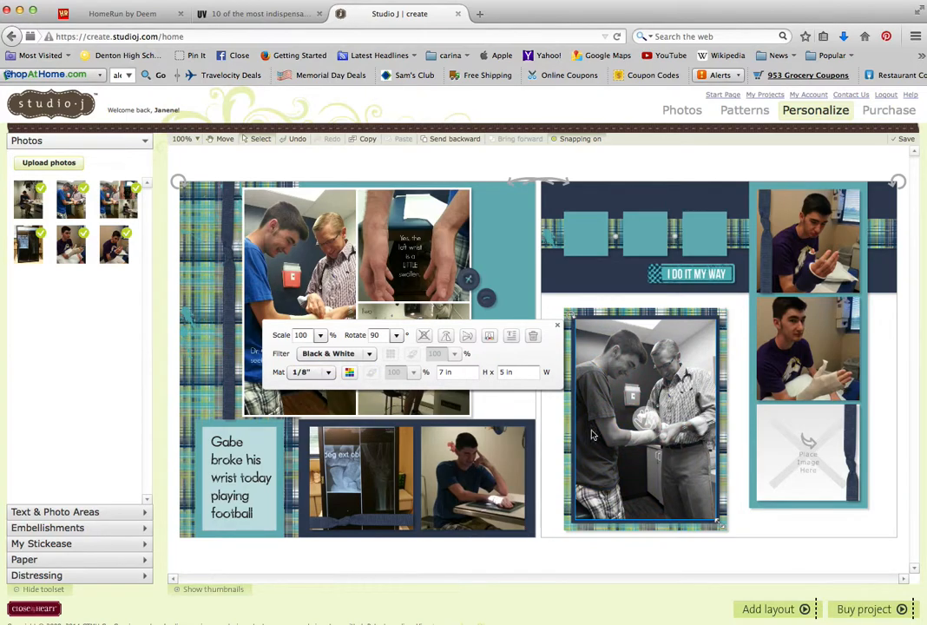
click(368, 355)
click(323, 394)
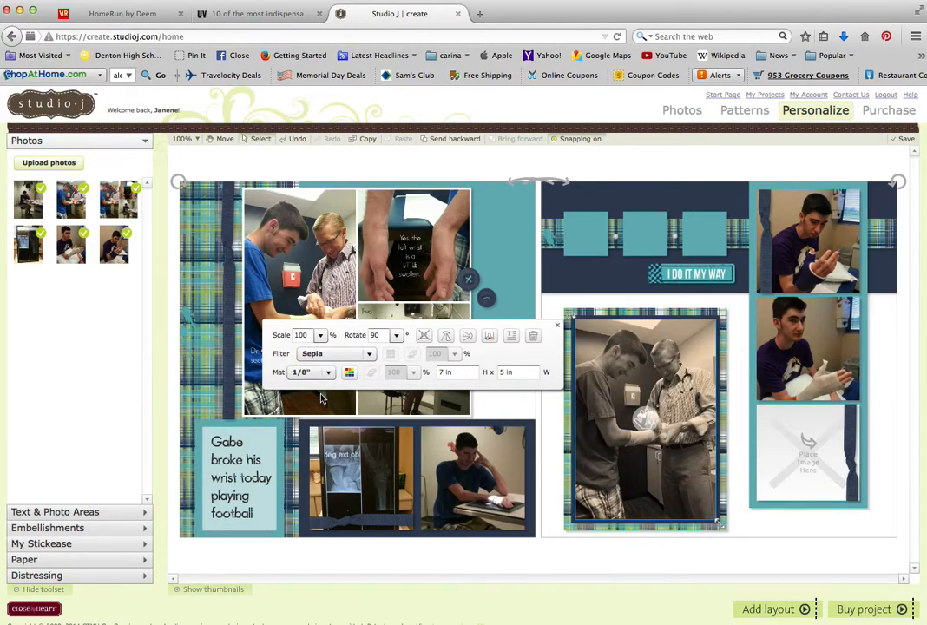
click(370, 355)
click(343, 365)
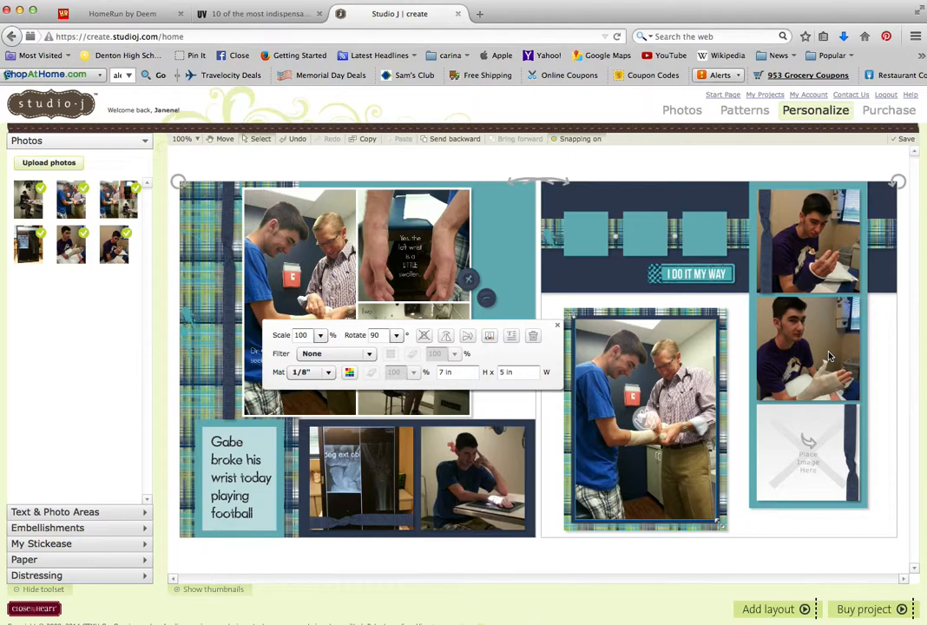
- Add a journaling area about 1.11 in high by 1.51 in wide over the middle photo in the right page's column
click(55, 512)
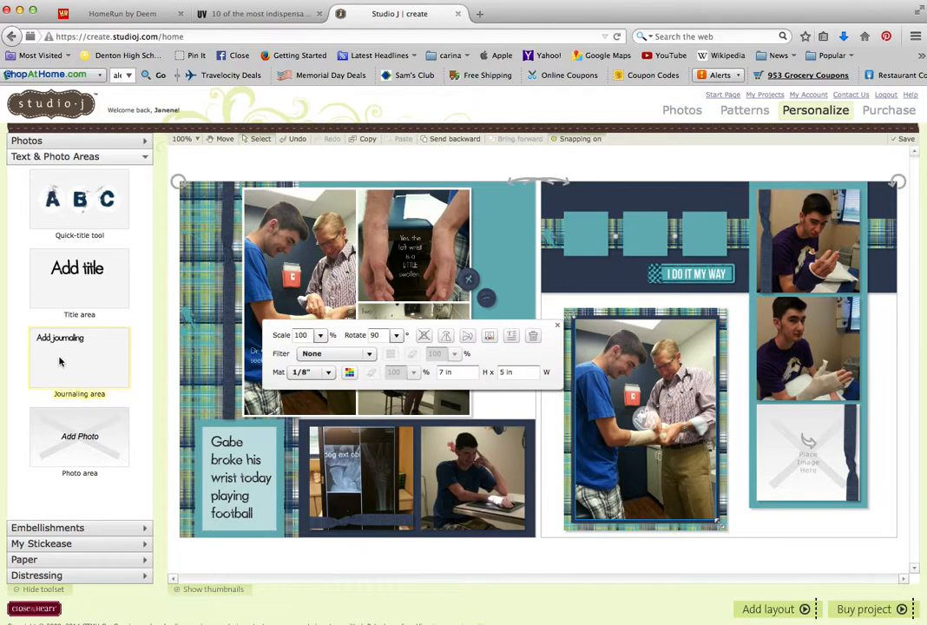
drag(60, 362, 715, 236)
drag(786, 260, 857, 361)
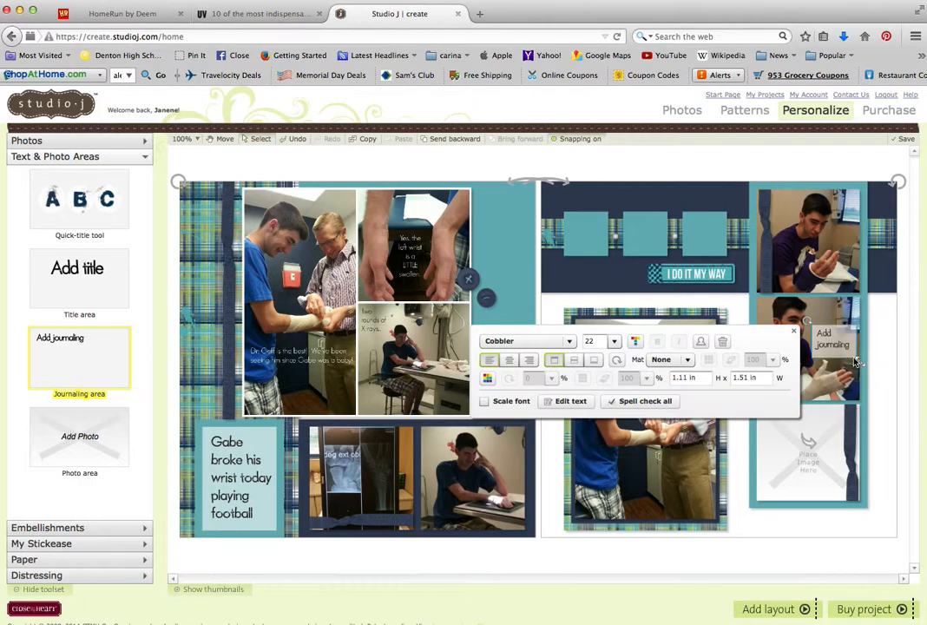
- Replace the journaling placeholder with "In Process!" and "LOL!" on two lines
click(571, 401)
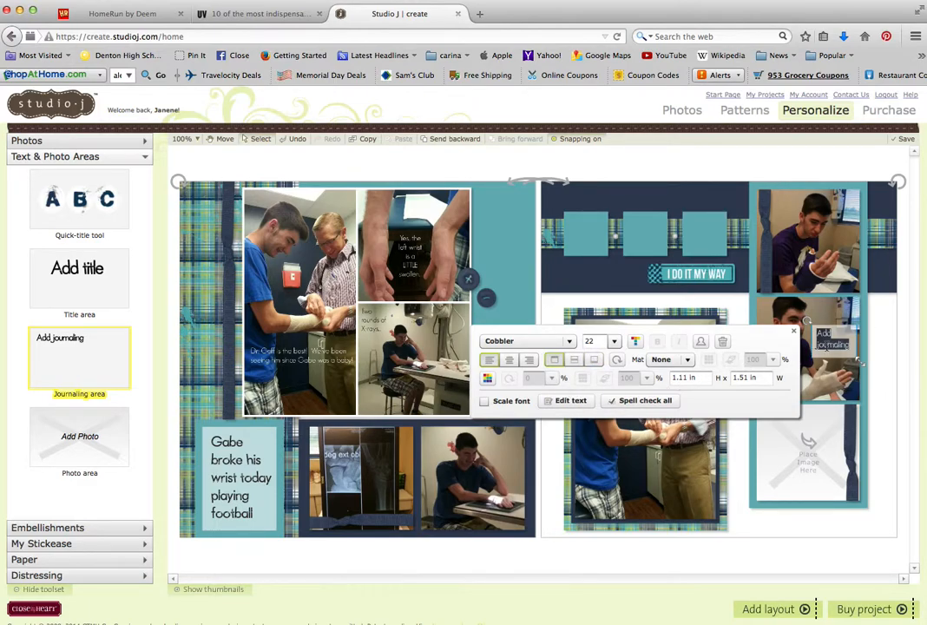
text(In Pool)
text(ess)
key(BackSpace)
key(BackSpace)
key(BackSpace)
key(BackSpace)
key(BackSpace)
text(rocess!)
key(Return)
text(LOL)
text(!)
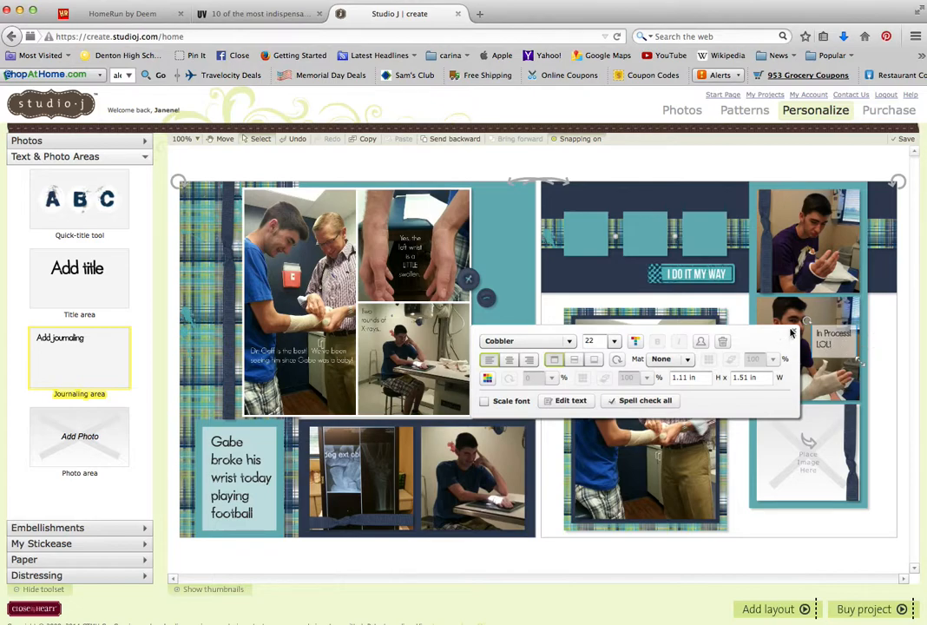
click(866, 372)
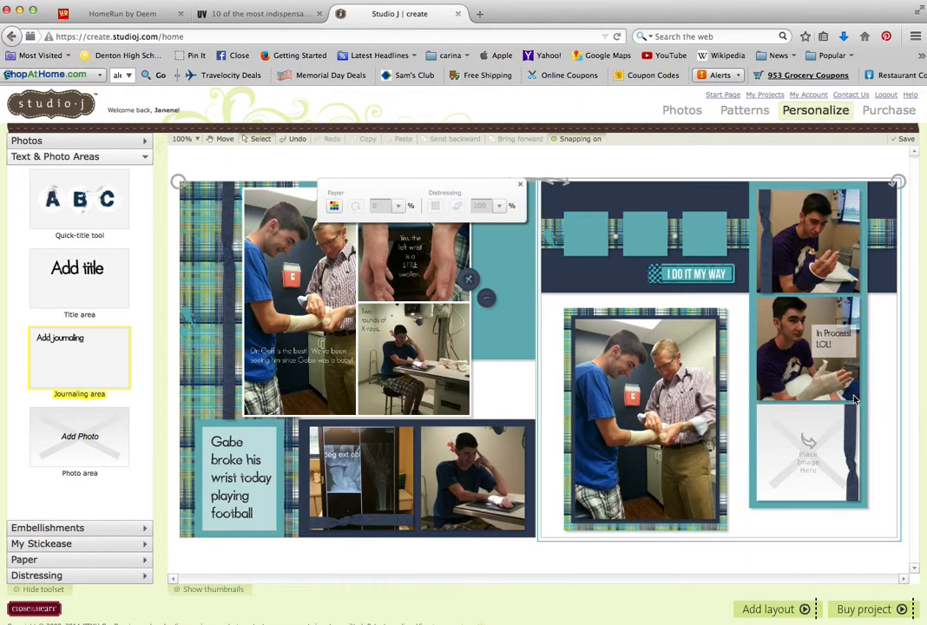
- Set the "In Process!" journaling box's background paper to None and nudge the box slightly down and right
click(847, 349)
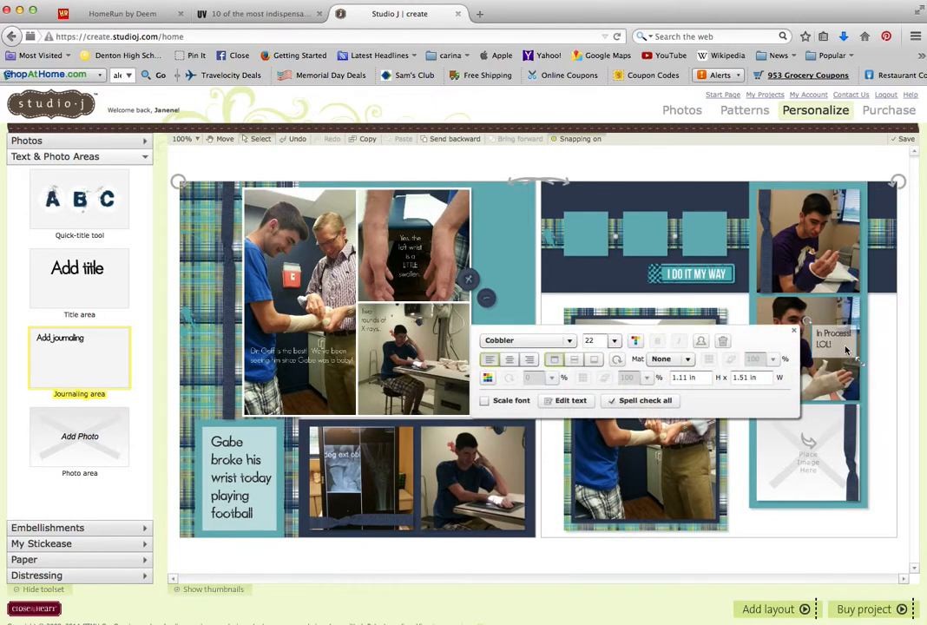
click(488, 380)
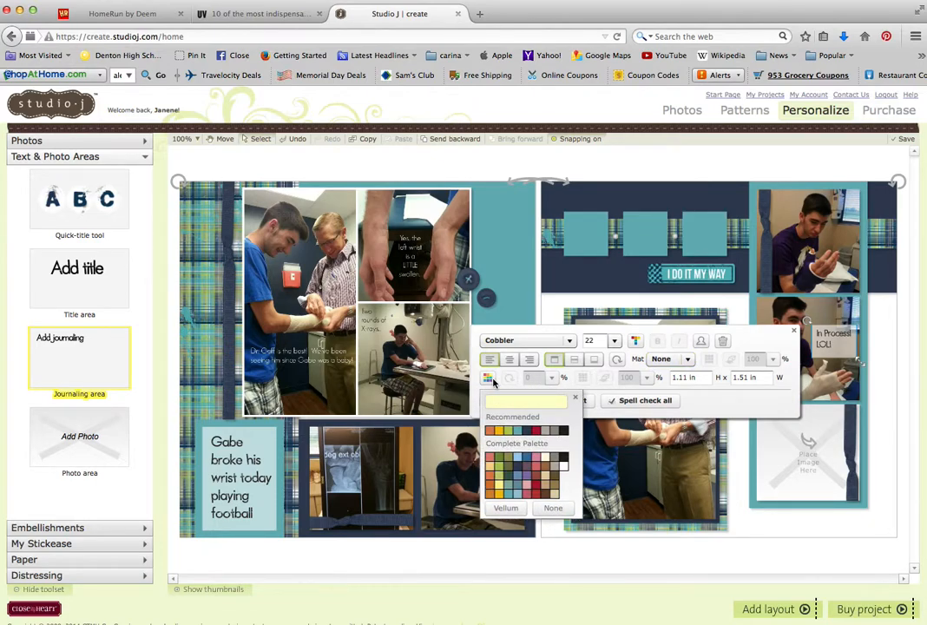
click(553, 509)
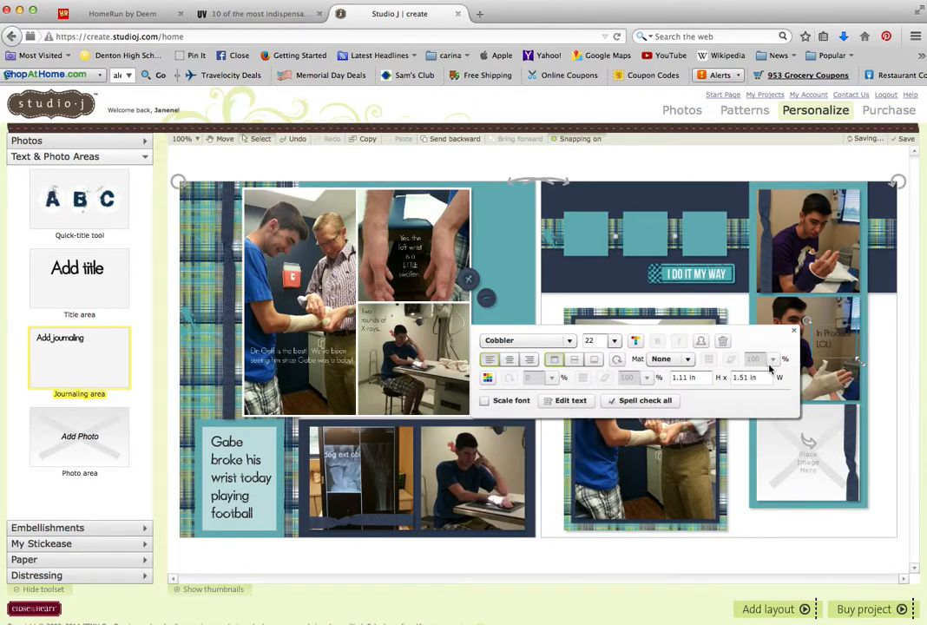
drag(827, 349, 831, 356)
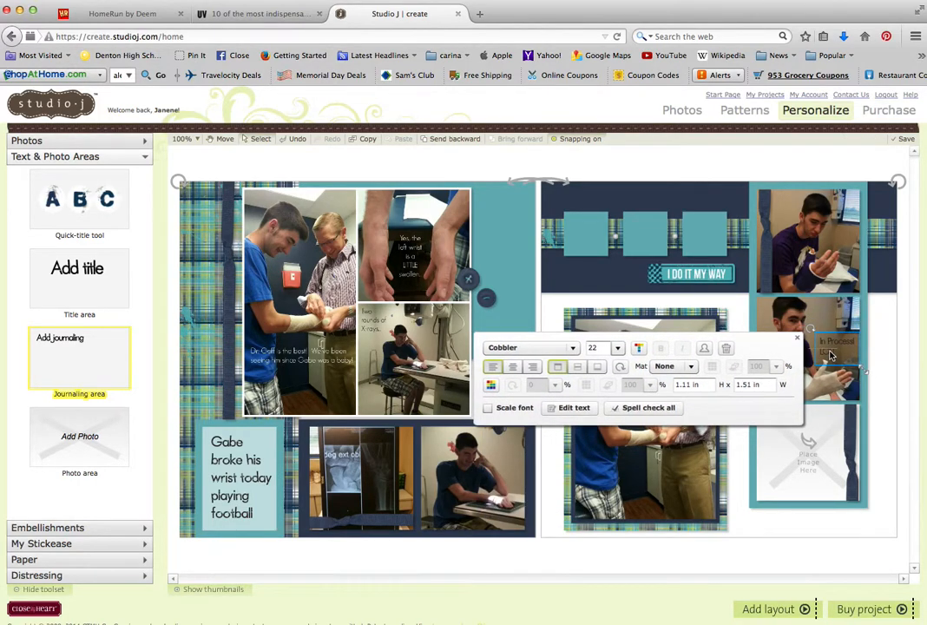
click(875, 351)
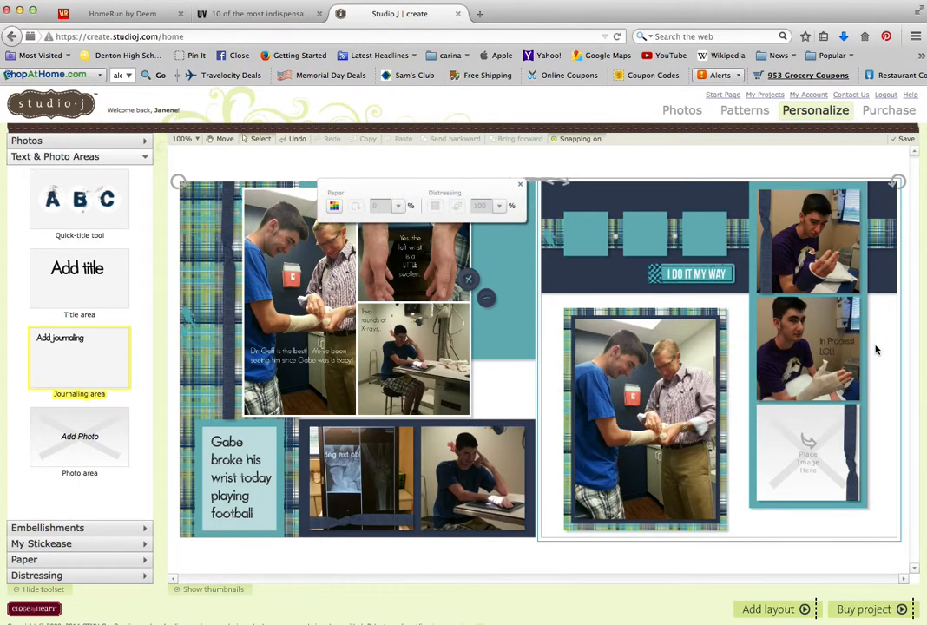
- Center the "In Process! LOL!" text and change its font color to white
click(839, 350)
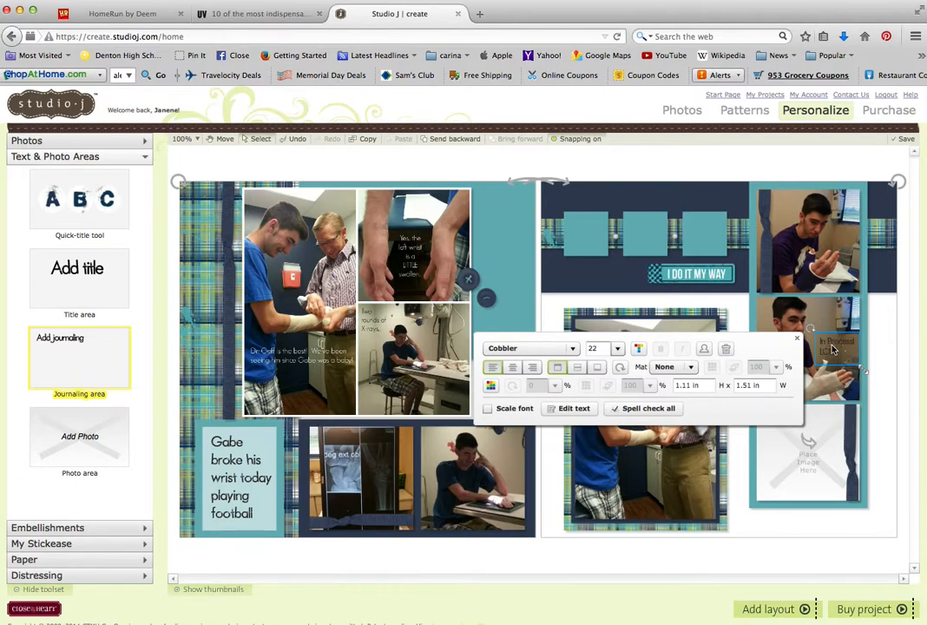
click(568, 409)
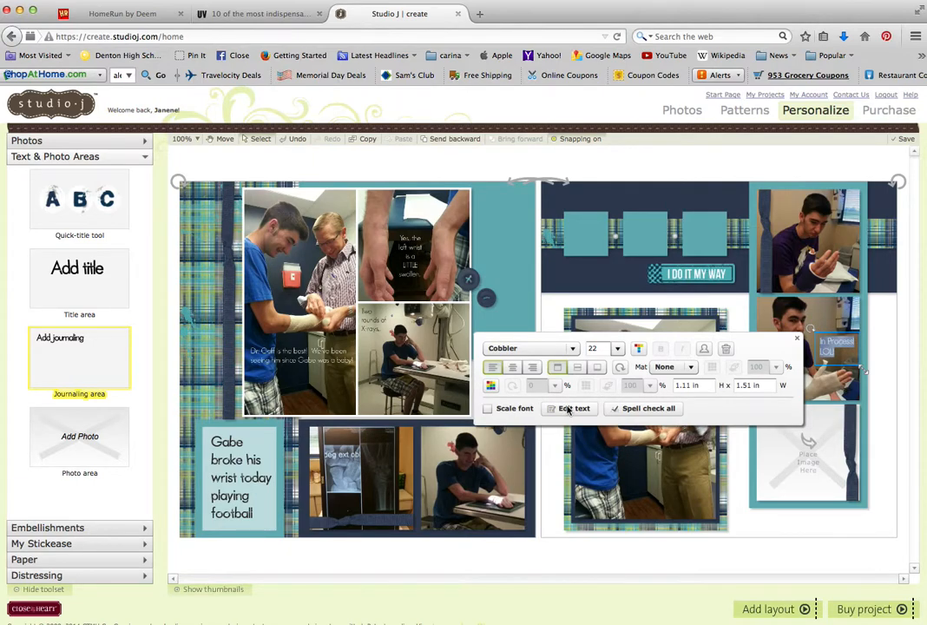
click(512, 368)
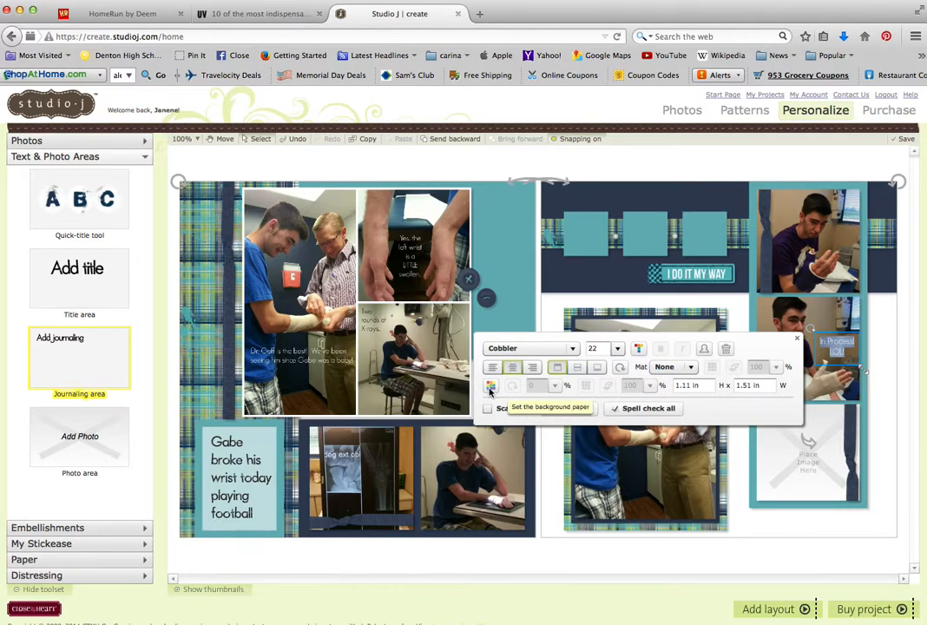
click(638, 349)
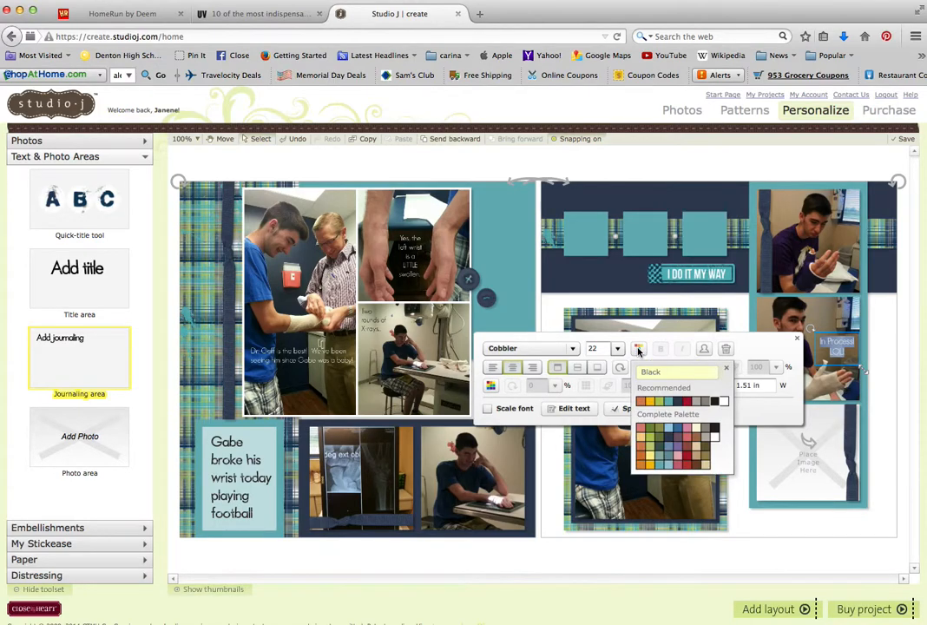
click(726, 404)
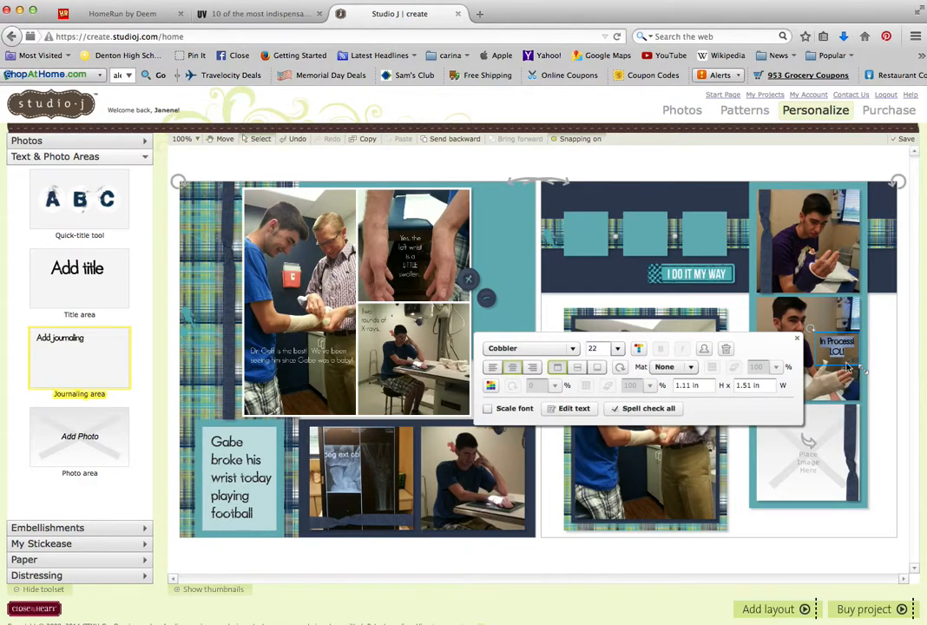
click(881, 358)
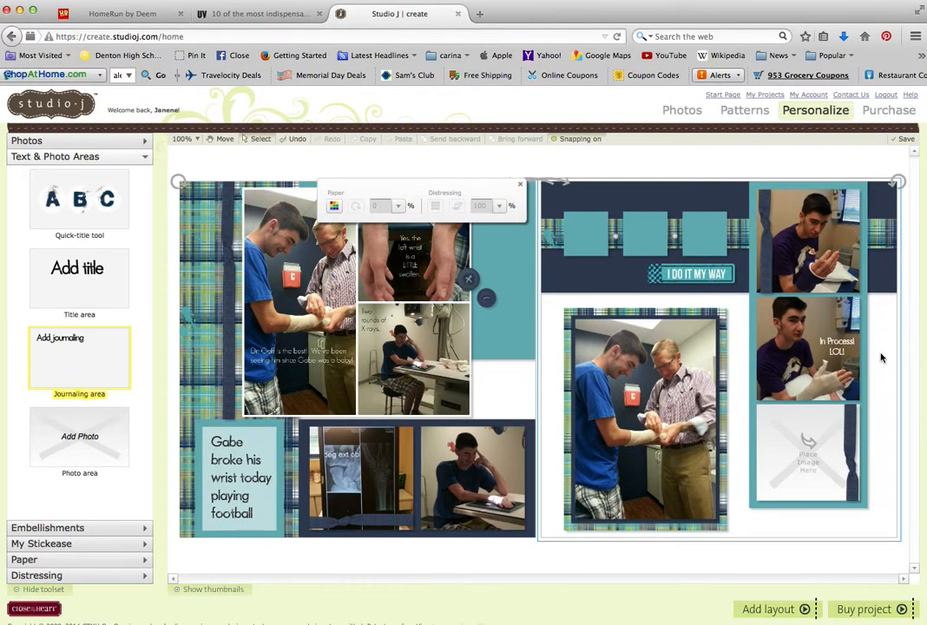
- Try other font colors, including Ruby, on the "In Process! LOL!" journaling text and set it back to white
click(841, 350)
click(639, 349)
click(654, 402)
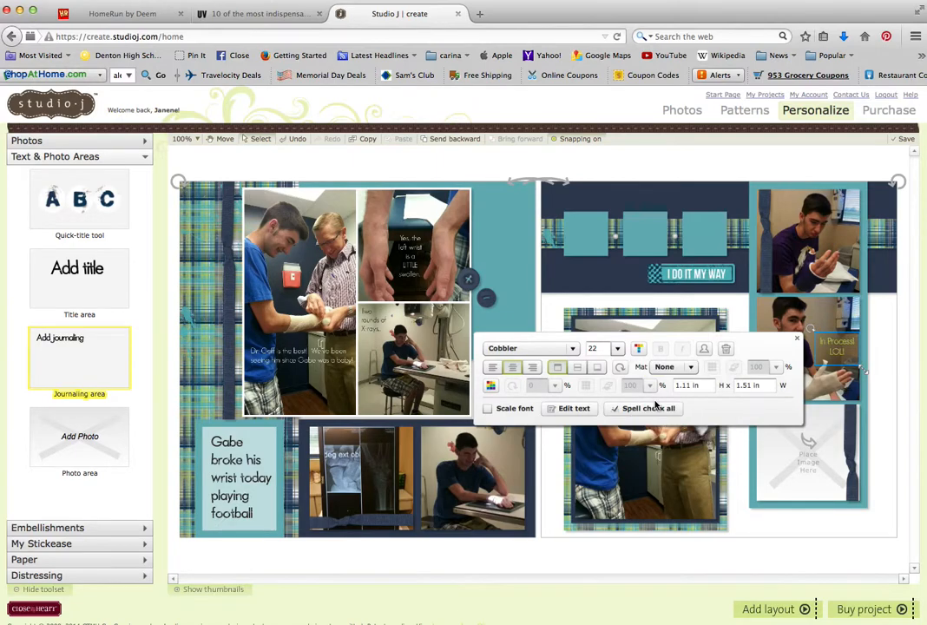
click(662, 366)
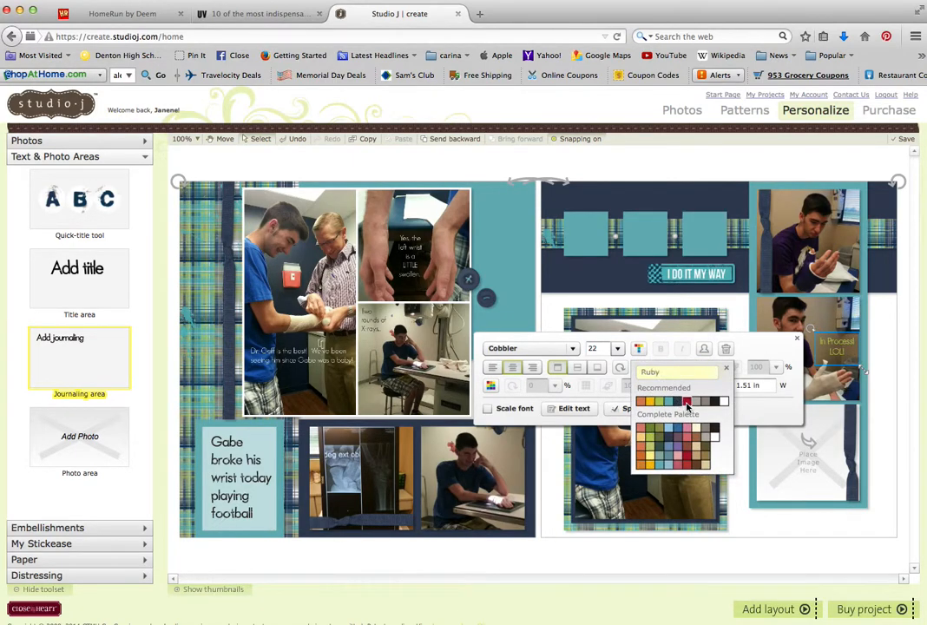
click(688, 403)
click(639, 350)
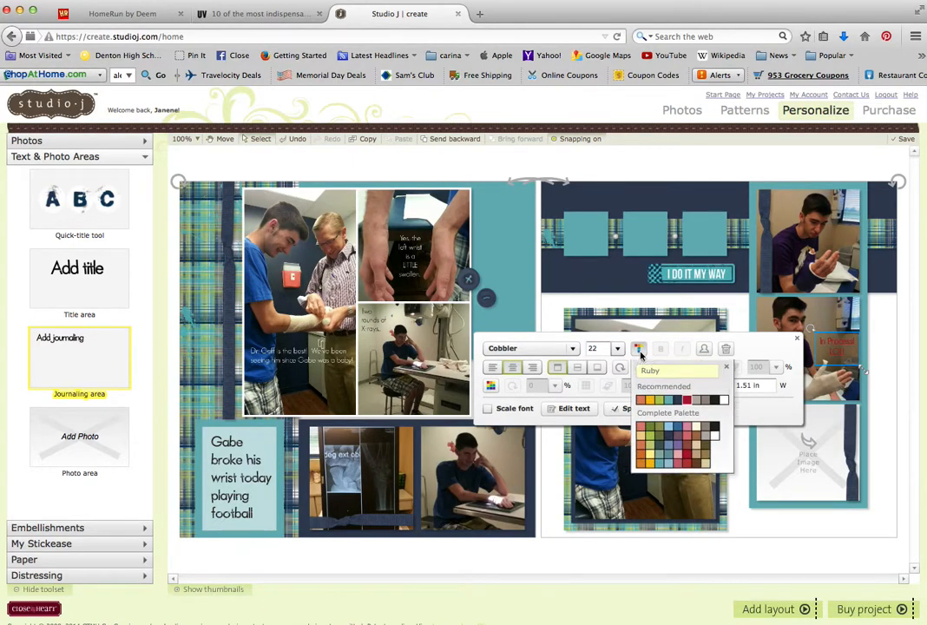
click(724, 402)
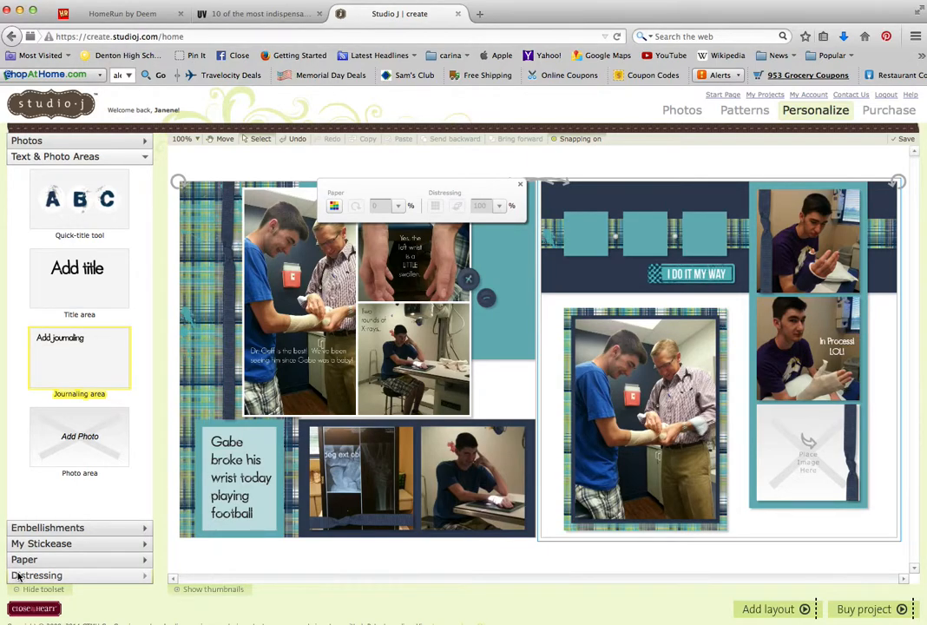
- Apply the Sanding surface distressing to the teal paper block on the left page
click(48, 576)
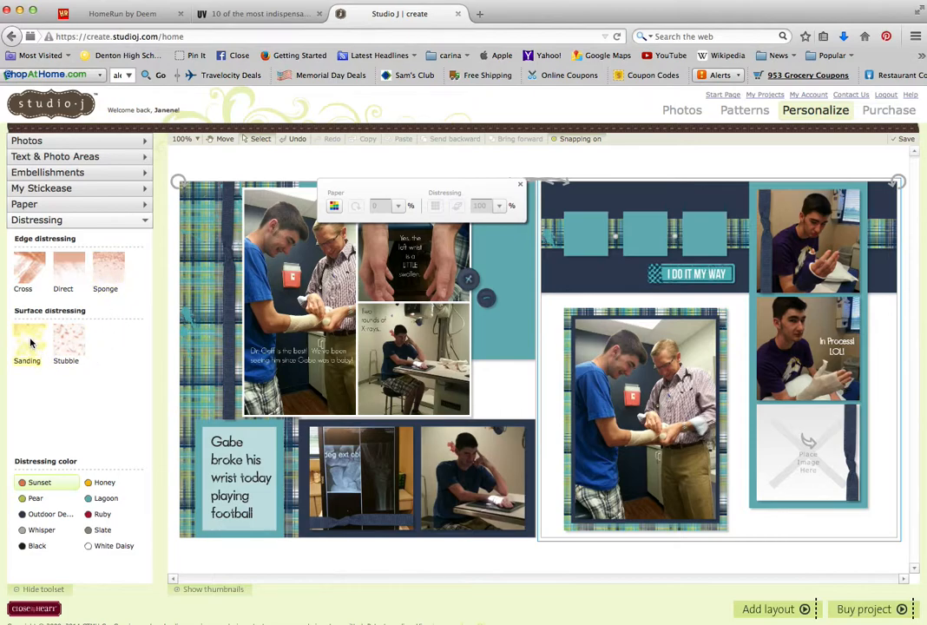
drag(30, 343, 504, 348)
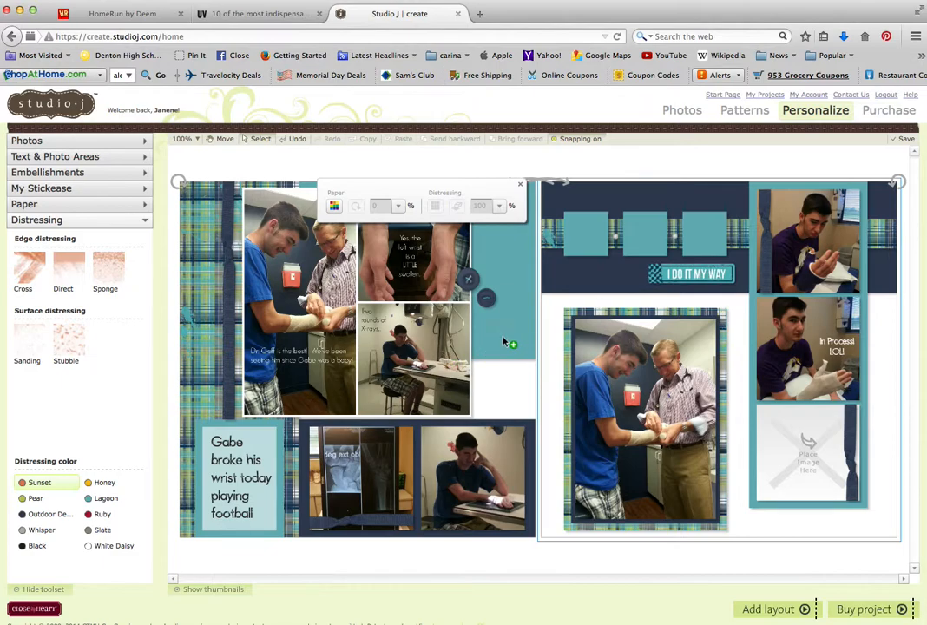
mouse_move(482, 345)
mouse_down()
mouse_move(389, 291)
mouse_move(455, 349)
mouse_move(499, 345)
mouse_up()
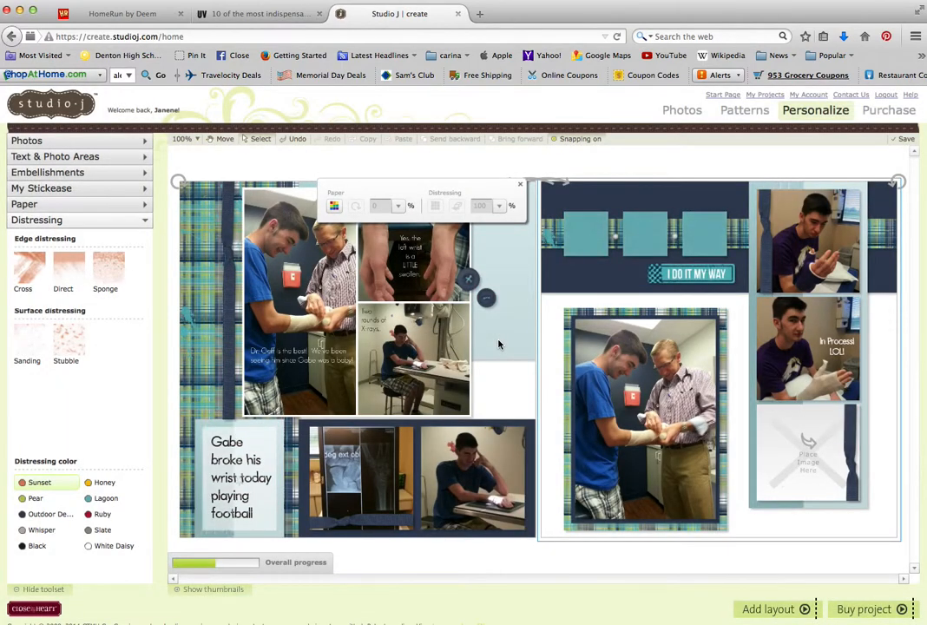
- Set the teal paper's distressing to 95% and change its distressing color to White Daisy
click(513, 280)
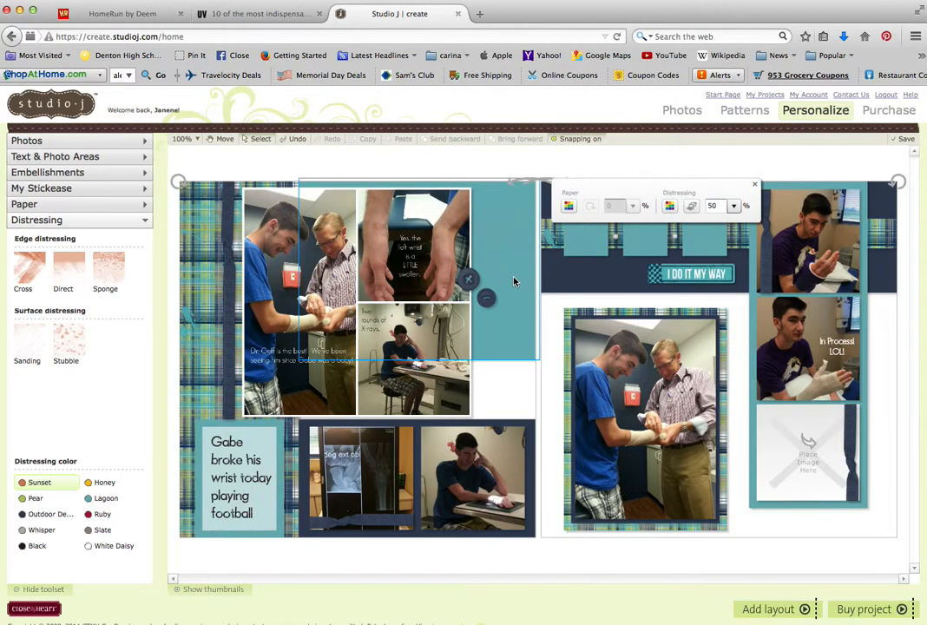
click(736, 208)
drag(746, 217, 747, 198)
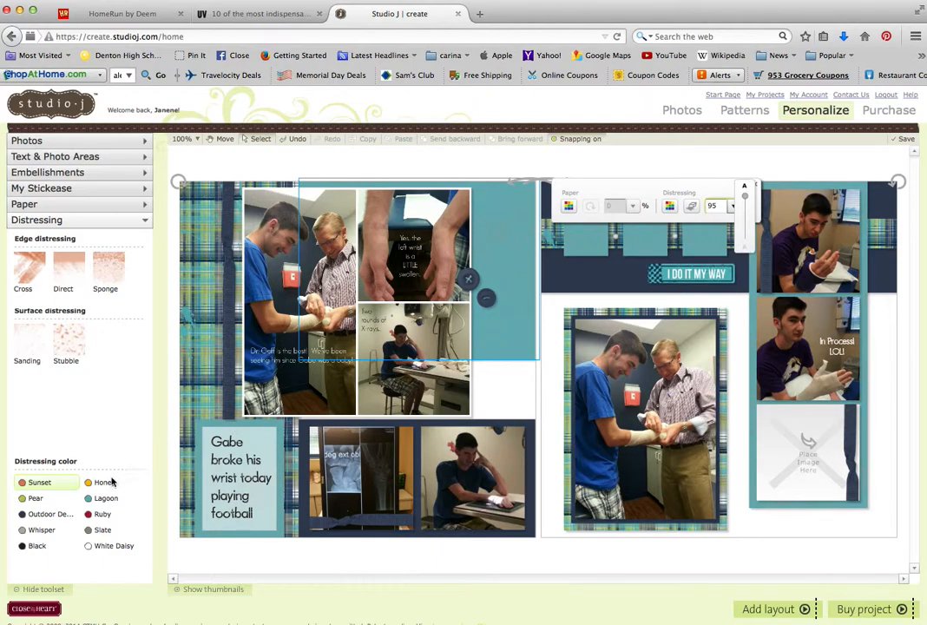
click(92, 547)
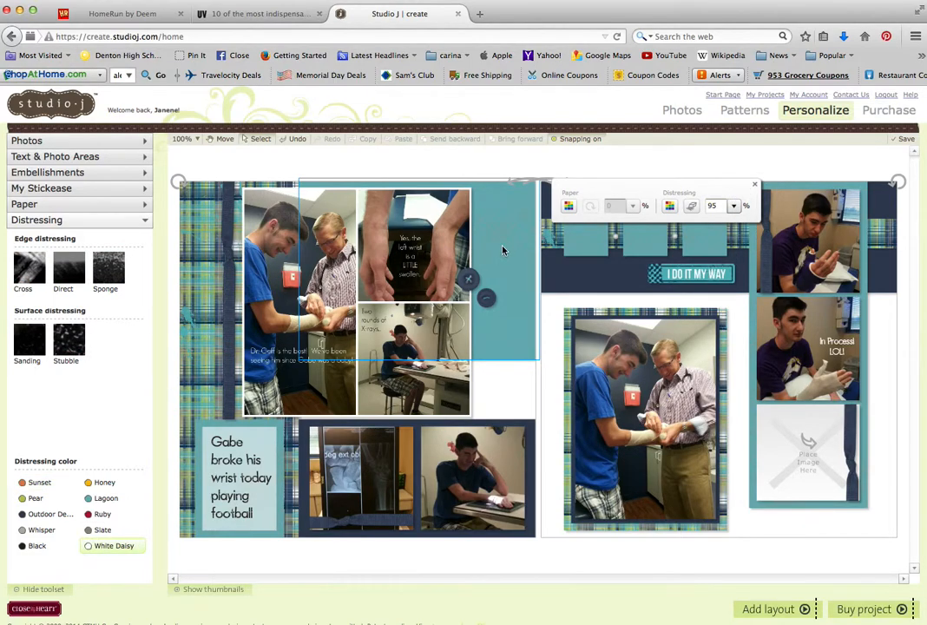
click(670, 206)
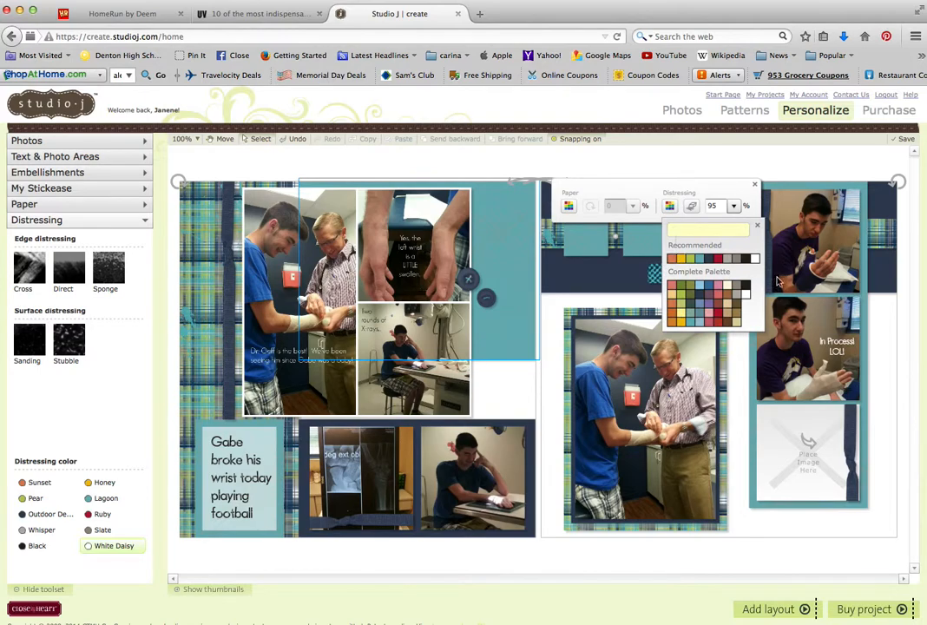
click(751, 259)
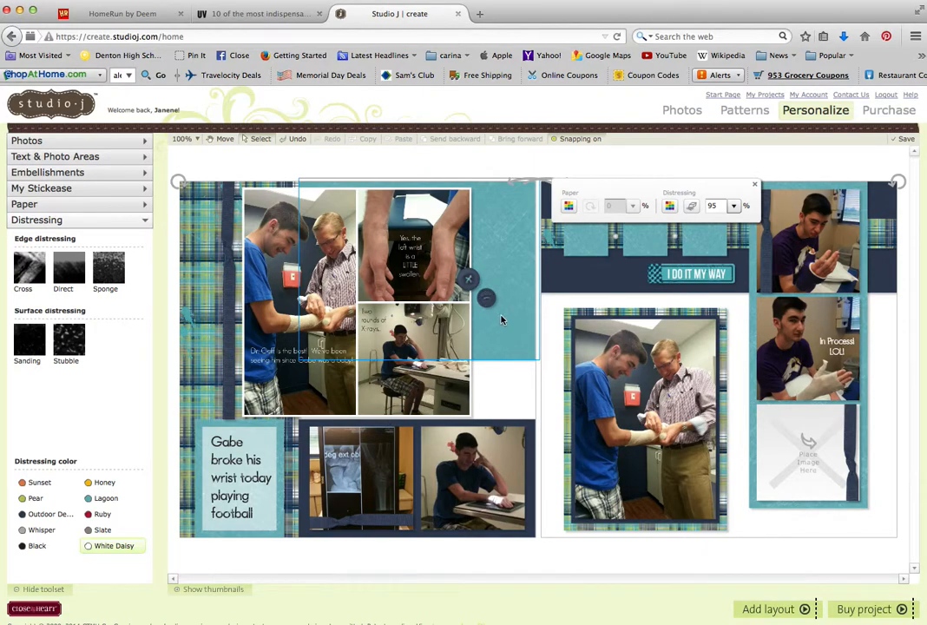
- Set the background paper of the "broke his wrist today" journaling box to None
click(243, 471)
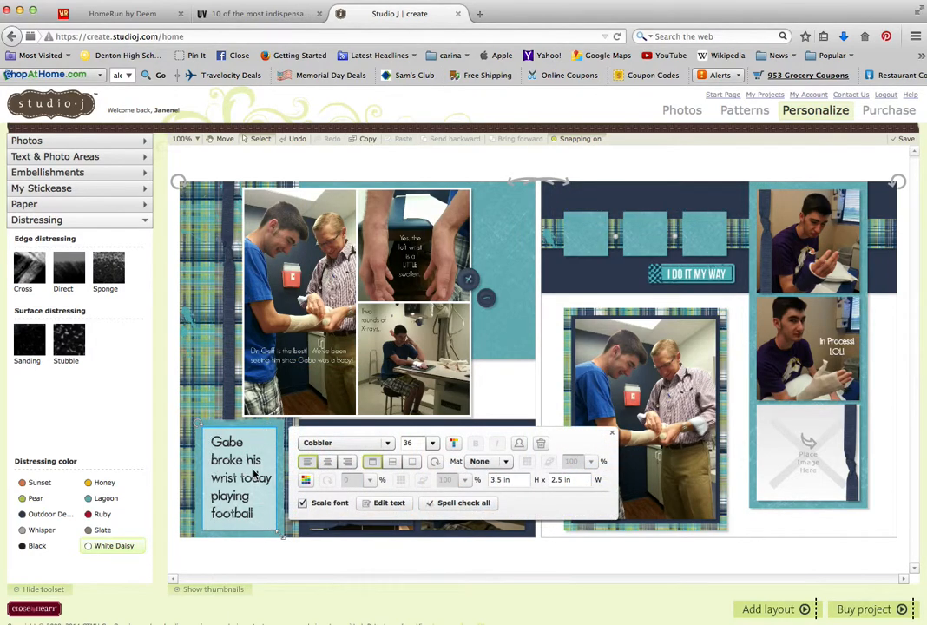
click(305, 482)
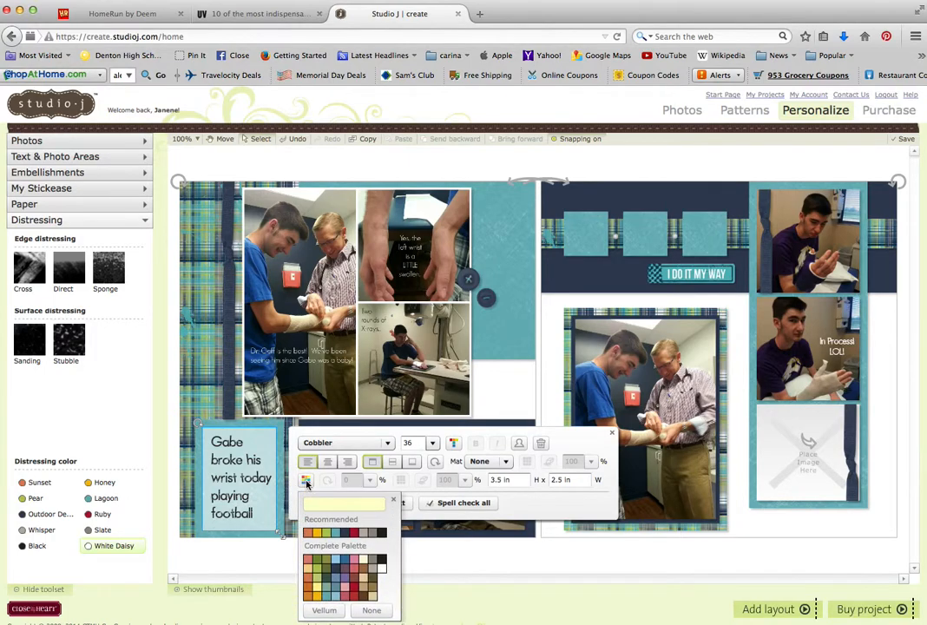
click(371, 611)
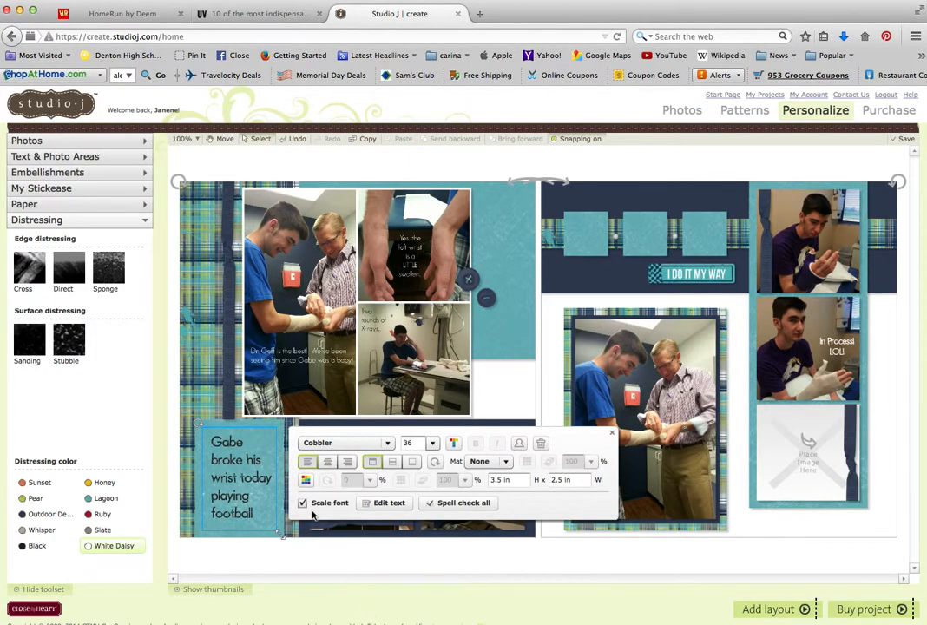
- Try Whisper as the "broke his wrist today" box's background paper and return it to None
click(211, 333)
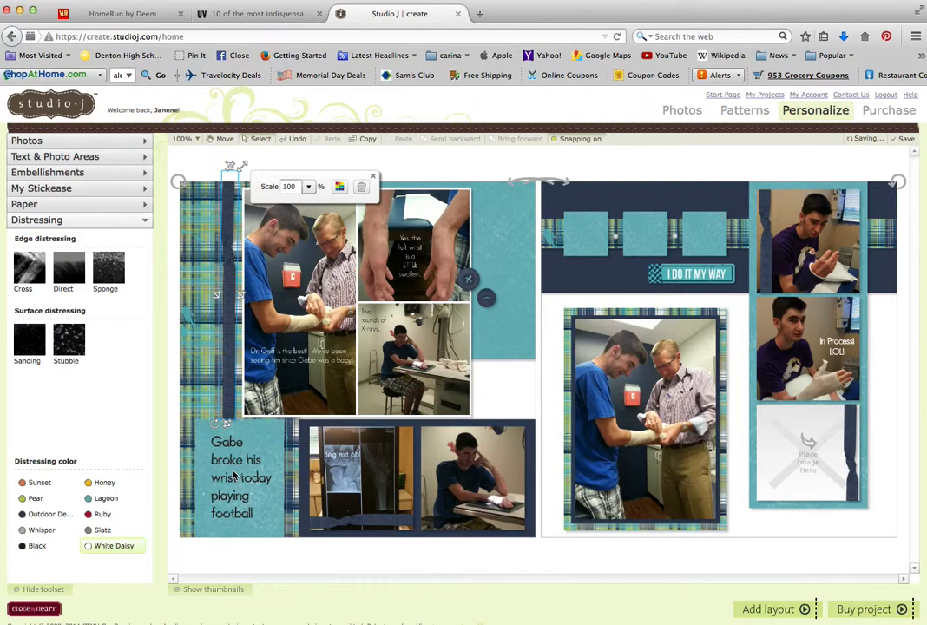
click(233, 473)
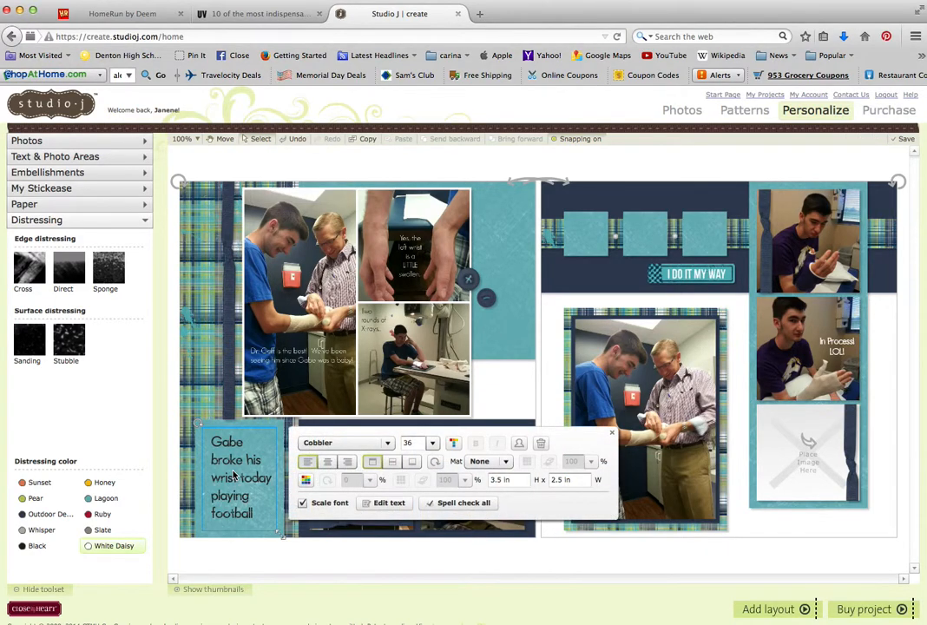
click(305, 482)
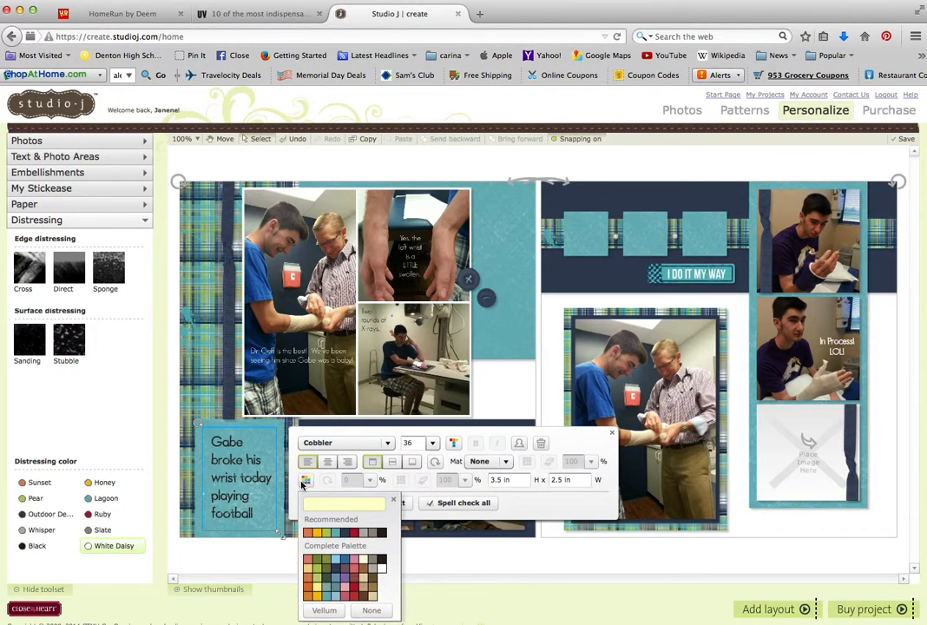
click(367, 533)
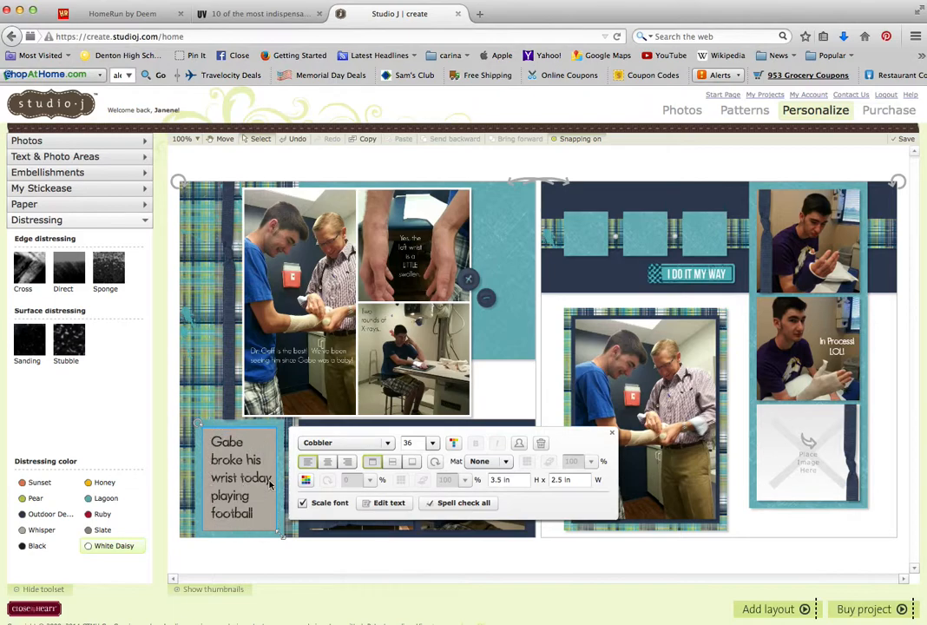
click(308, 482)
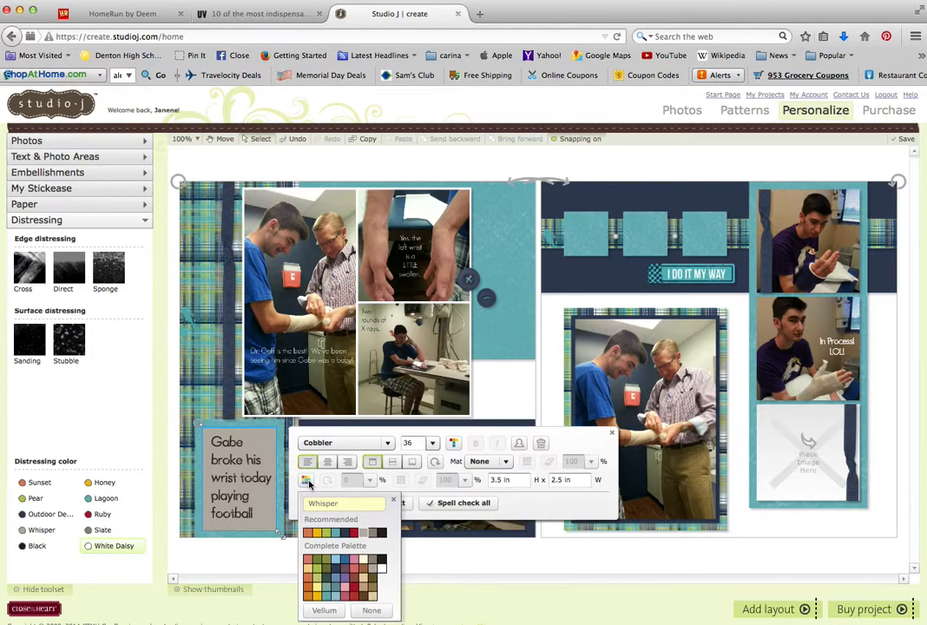
click(380, 612)
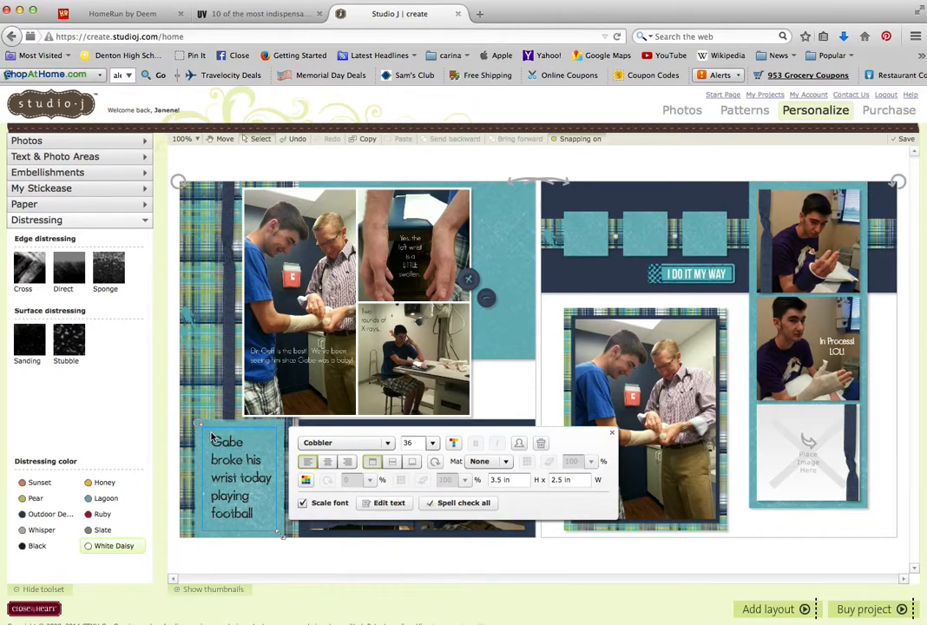
- Align the "broke his wrist today" box with its teal mat's upper-left corner, enlarge it to 3.93 in high by 2.97 in wide, and center its text
drag(212, 438, 204, 431)
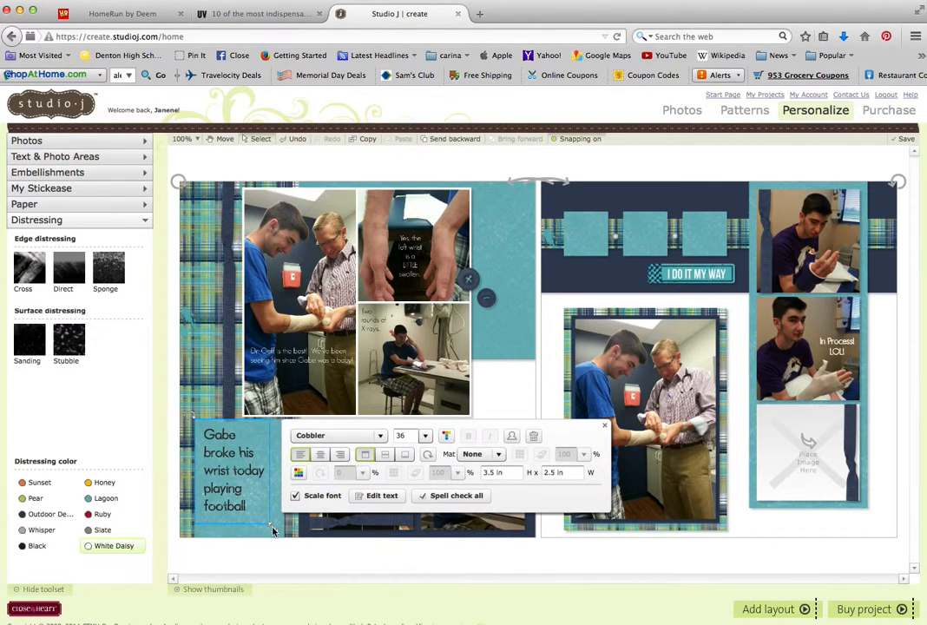
drag(269, 525, 286, 541)
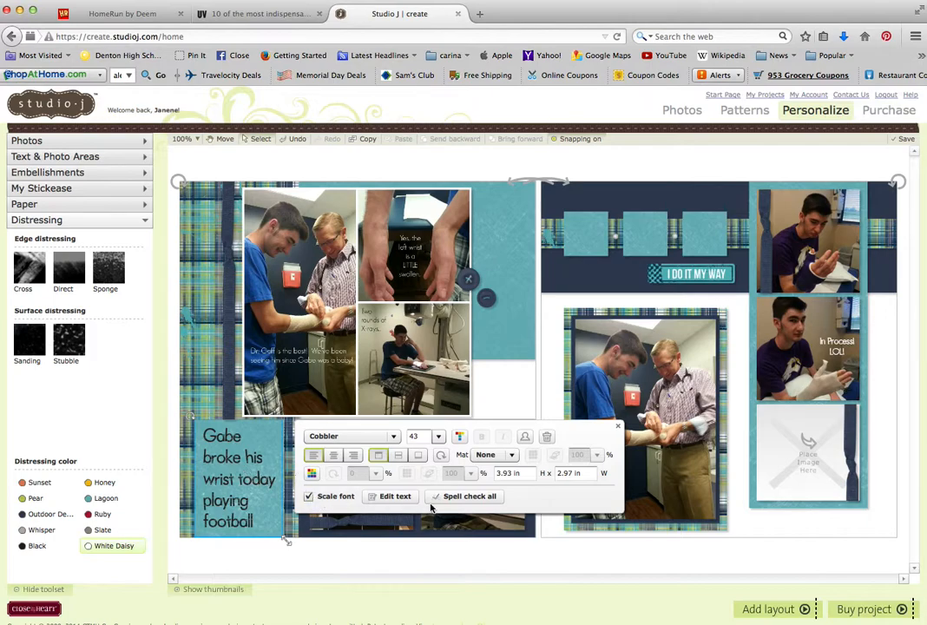
click(399, 498)
click(333, 455)
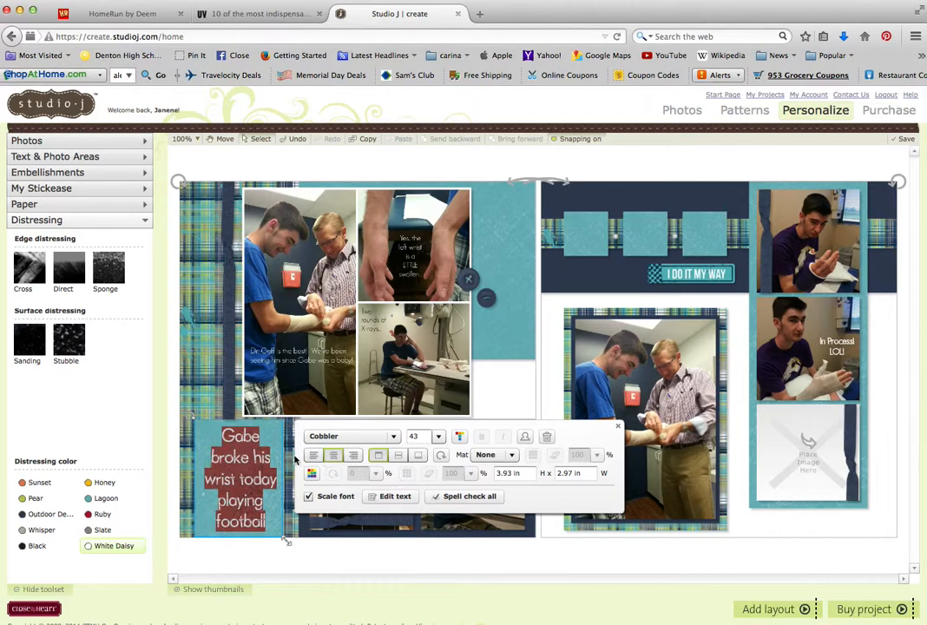
click(228, 376)
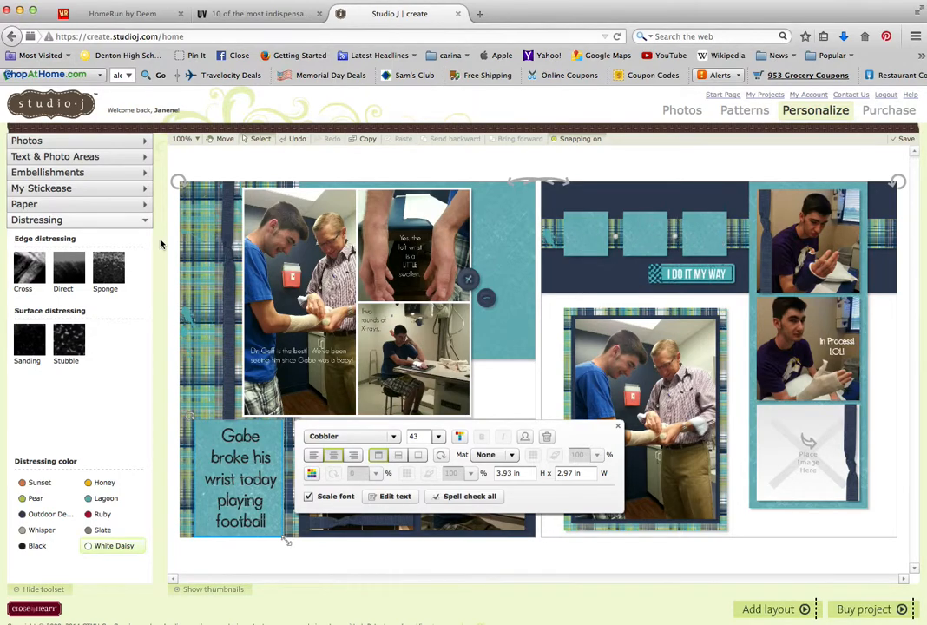
- Place the spoked gear from the Large Accents Stickease on the right page's first teal square, scaled to 50%
click(42, 191)
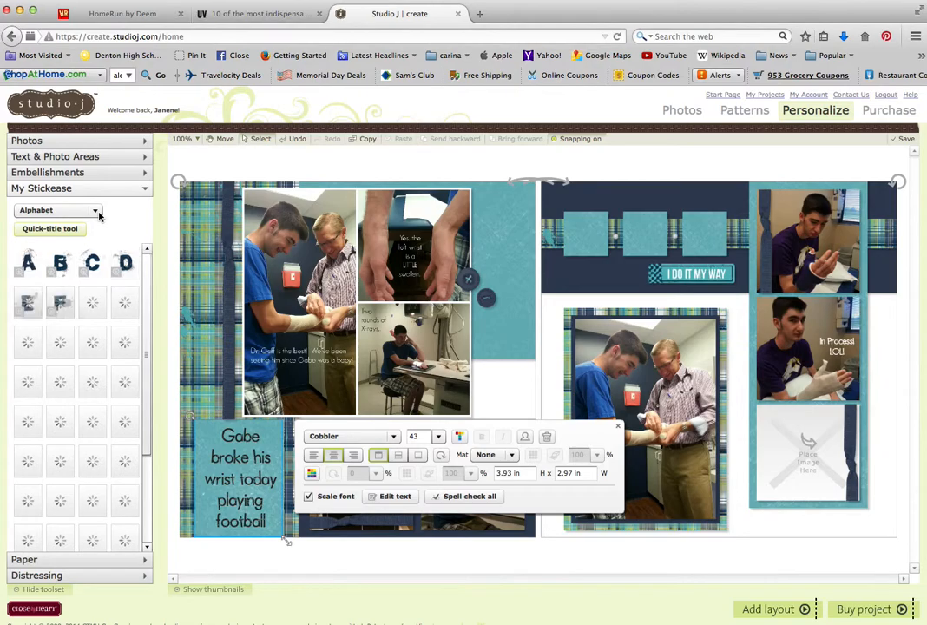
click(96, 211)
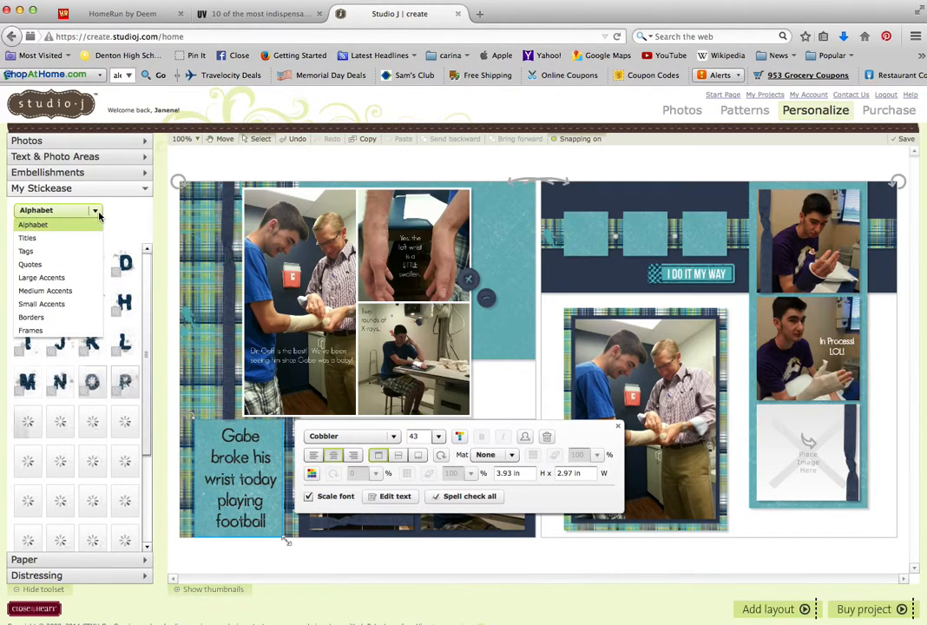
click(54, 292)
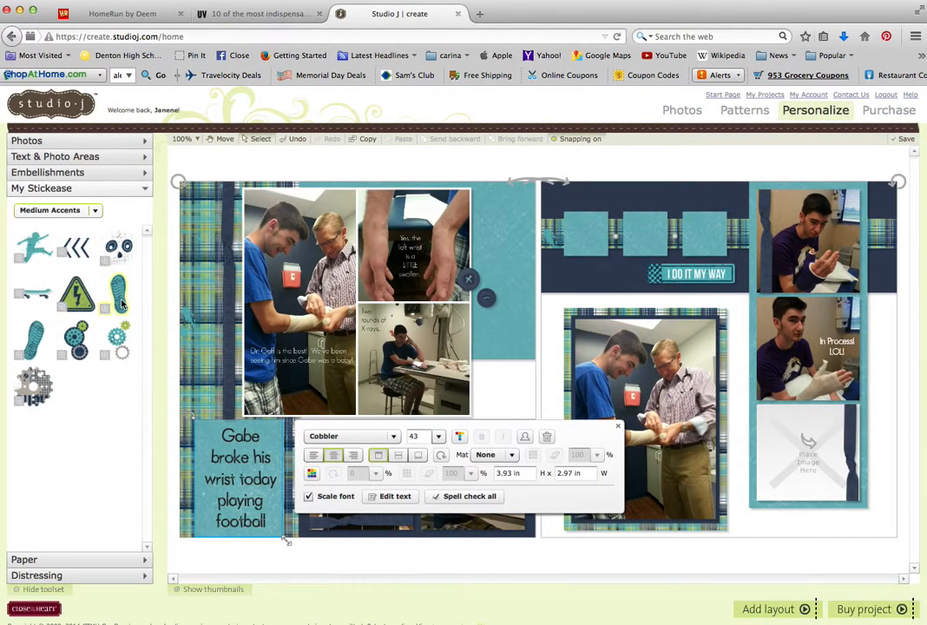
click(72, 210)
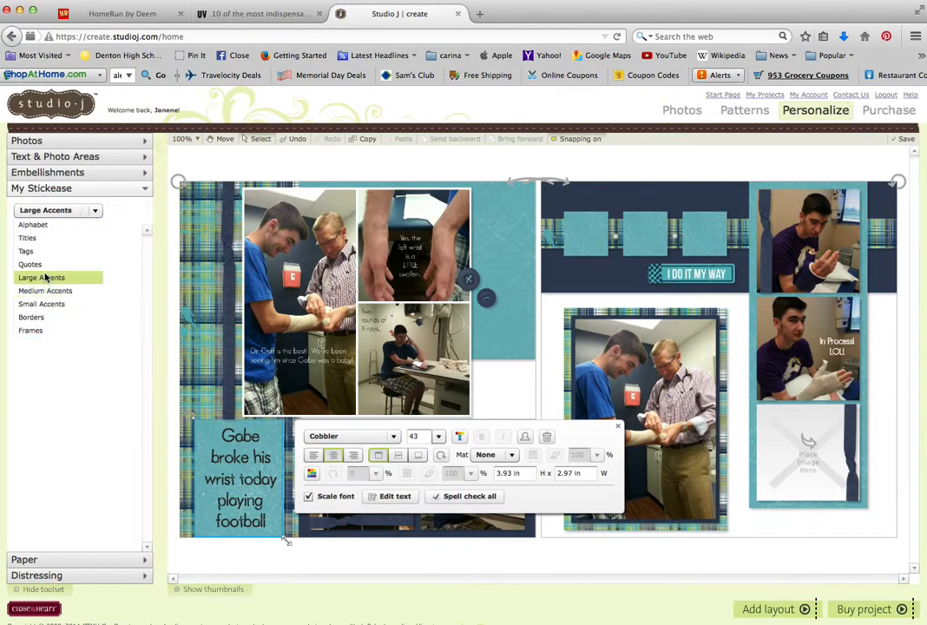
click(44, 277)
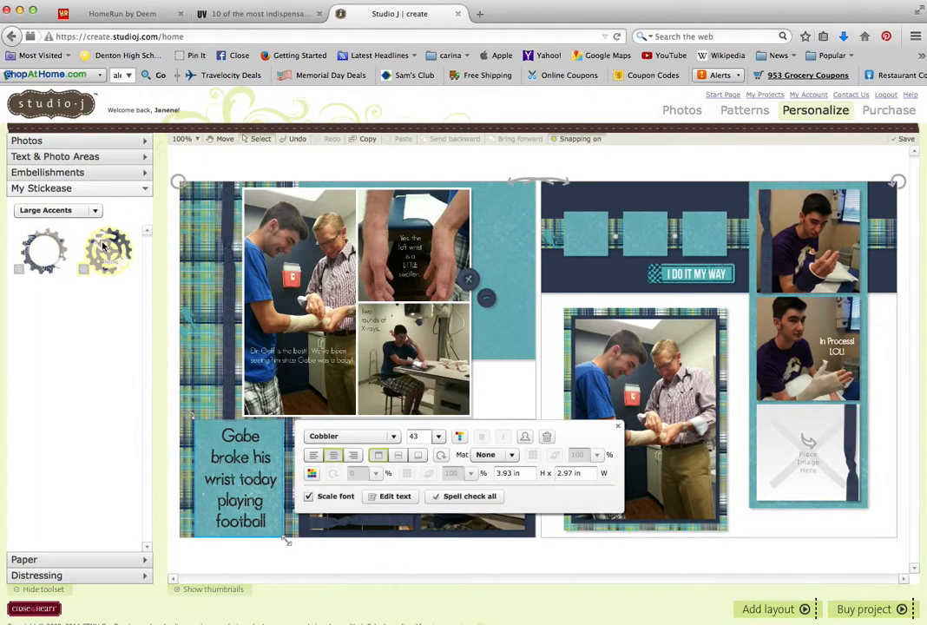
drag(108, 251, 585, 244)
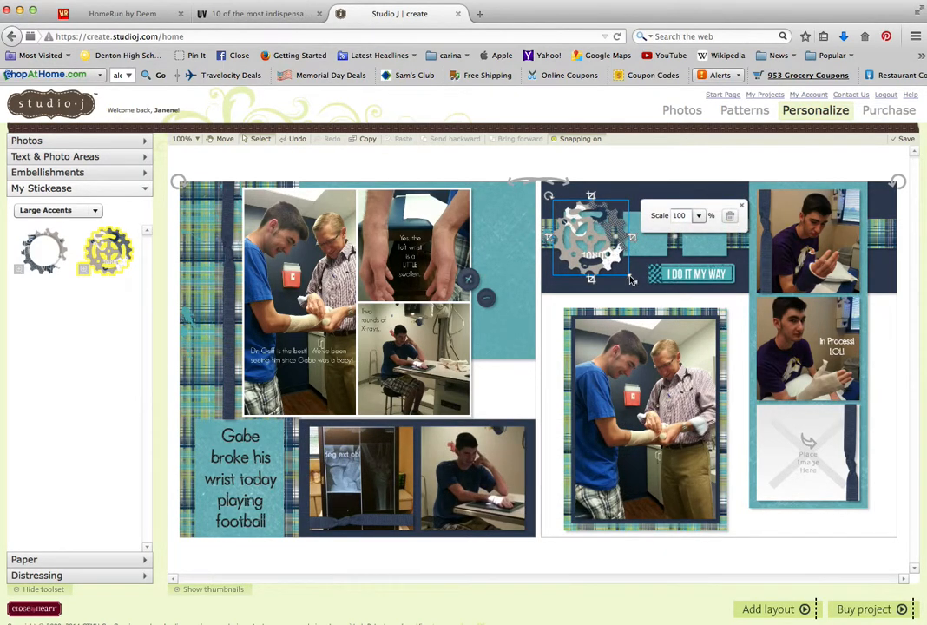
drag(633, 278, 589, 235)
click(660, 163)
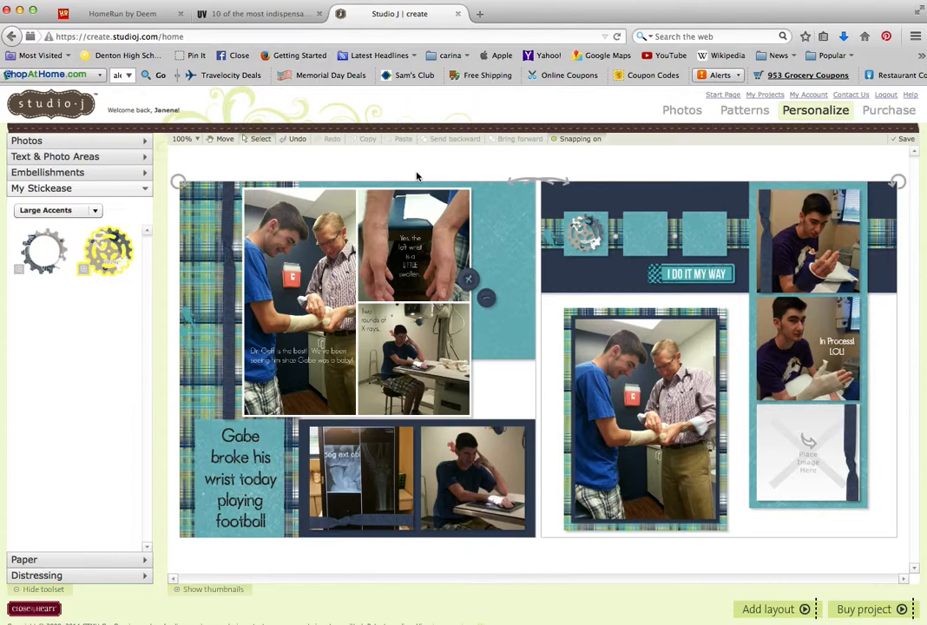
- Duplicate the small gear accent and place the copy on the second teal square of the right page
click(588, 239)
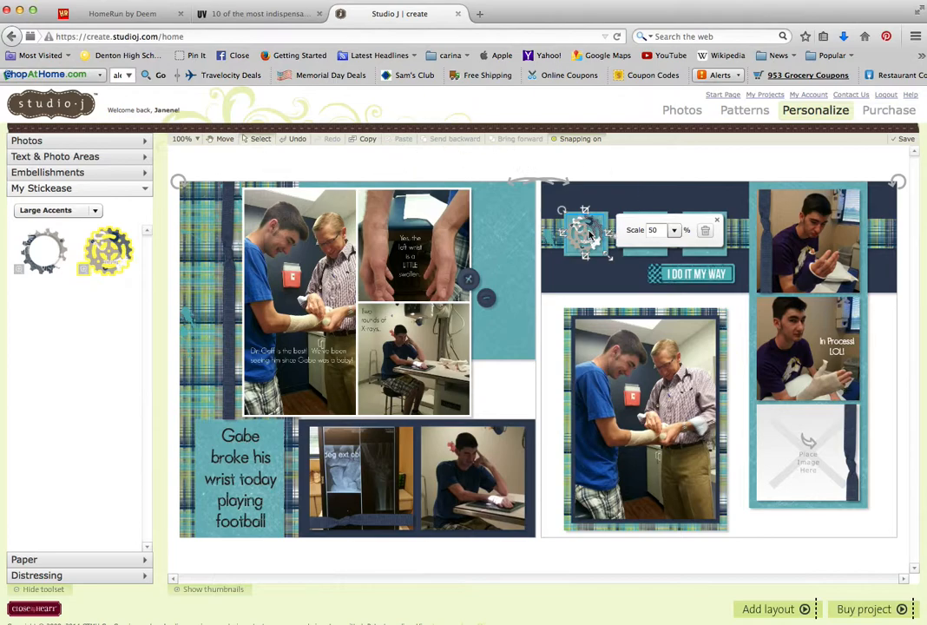
click(368, 140)
click(403, 140)
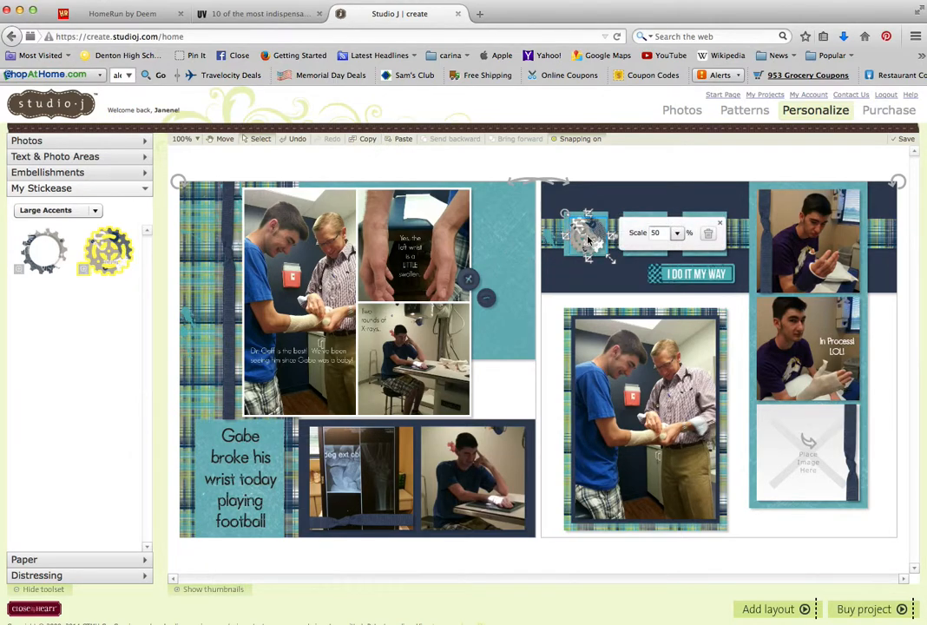
drag(585, 245, 644, 241)
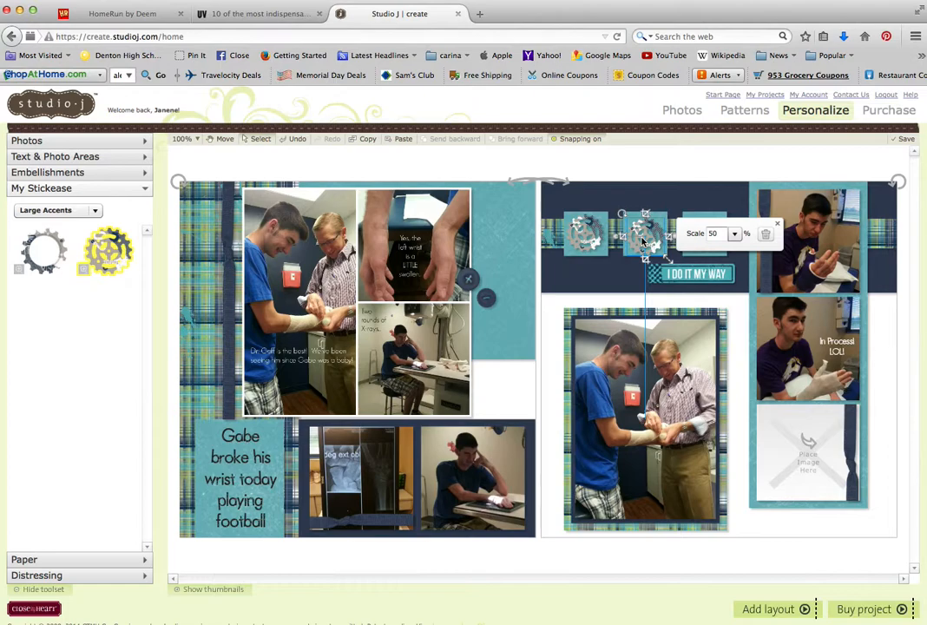
- Center the copied gear on the second teal square of the right page, level with the first gear
drag(643, 239, 643, 240)
drag(646, 241, 646, 240)
drag(646, 241, 646, 240)
mouse_move(643, 238)
mouse_down()
mouse_move(622, 234)
mouse_move(640, 233)
mouse_up()
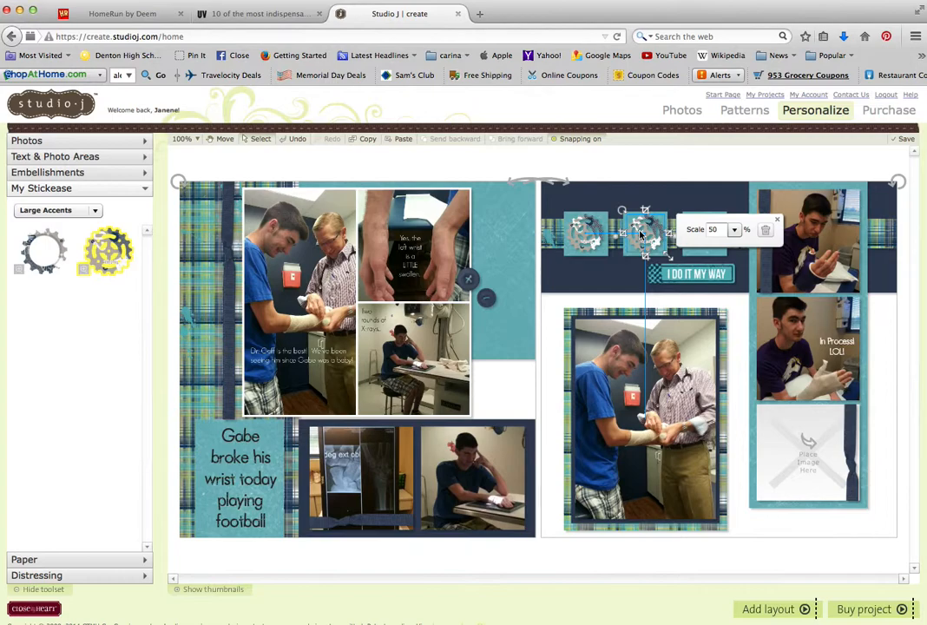
drag(640, 234, 641, 233)
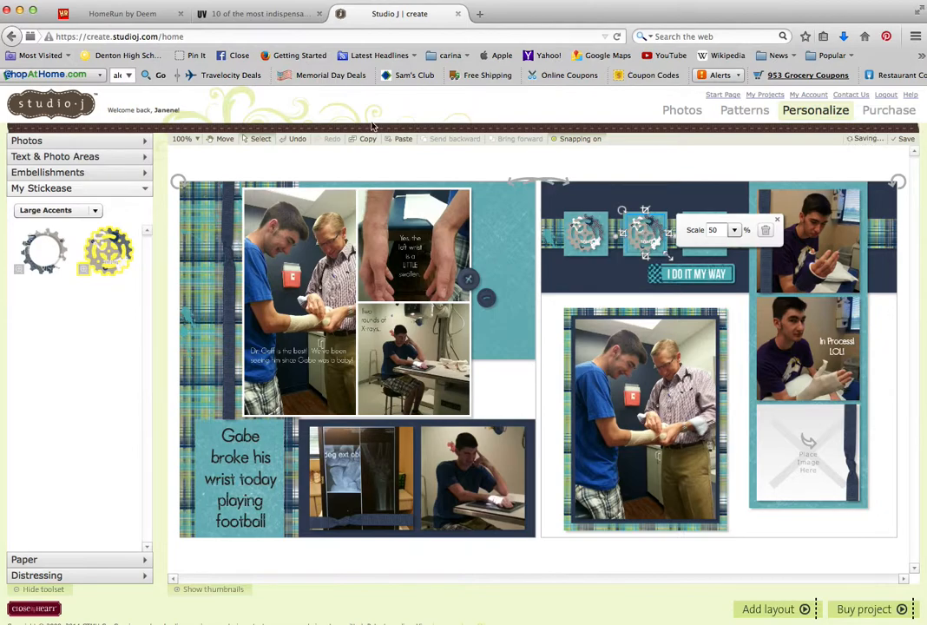
- Paste another gear copy, try it on the third teal square, and undo that move
click(402, 139)
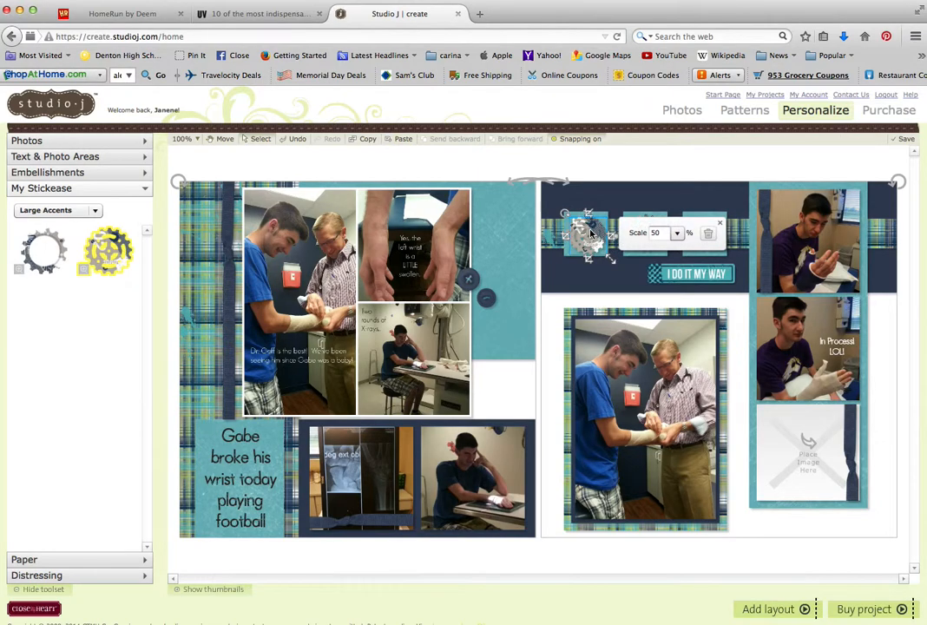
click(720, 223)
drag(602, 235, 703, 231)
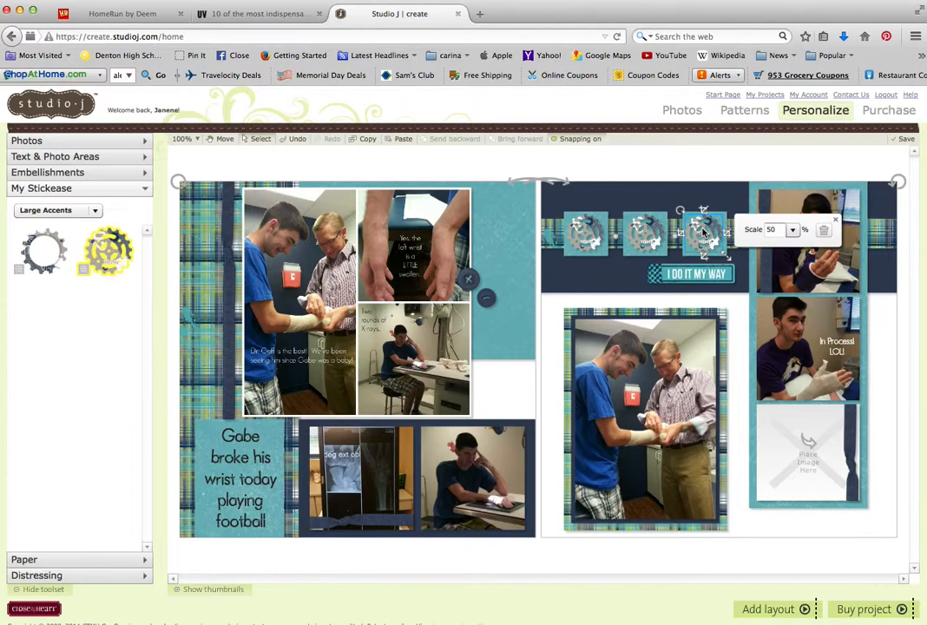
click(295, 141)
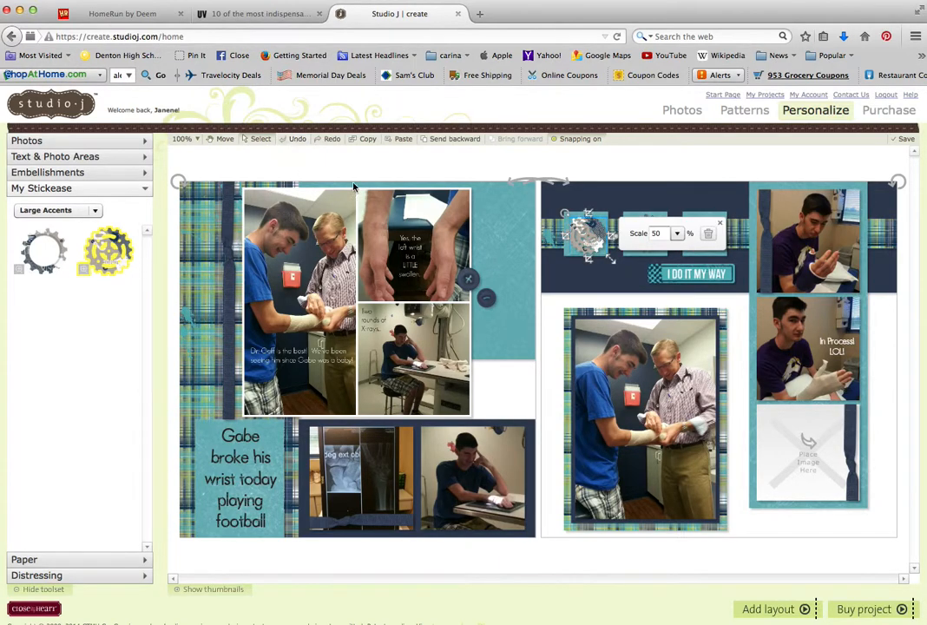
click(723, 223)
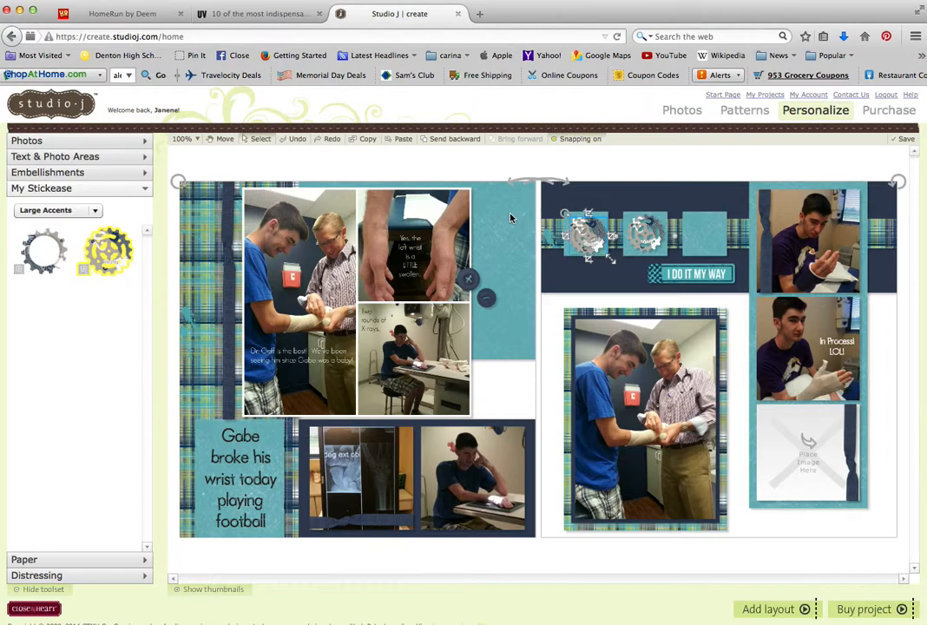
- Recolor the small accent between the second and third teal squares, with all like items, to Outdoor Denim, and save the project
click(676, 240)
click(674, 237)
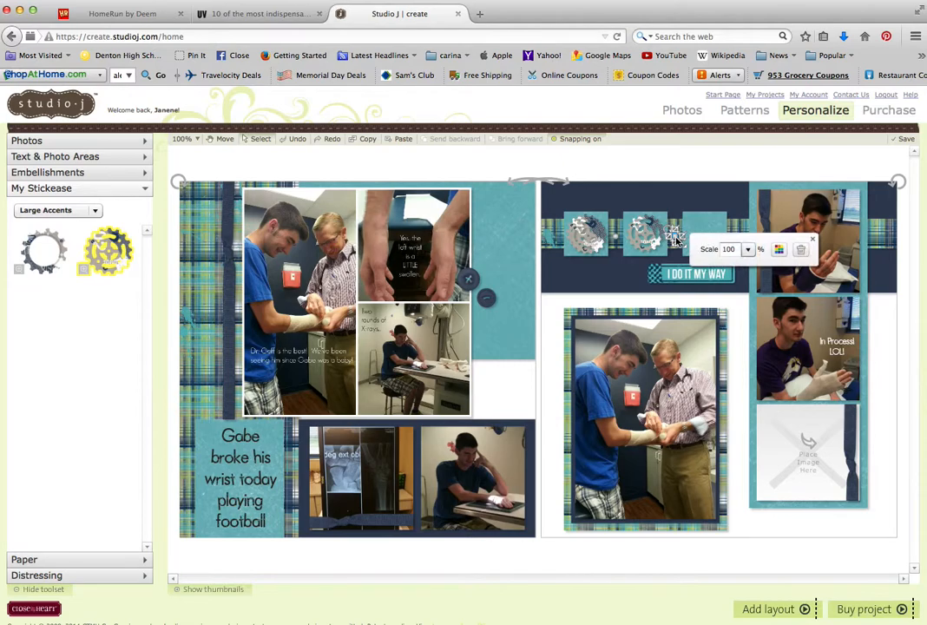
click(778, 250)
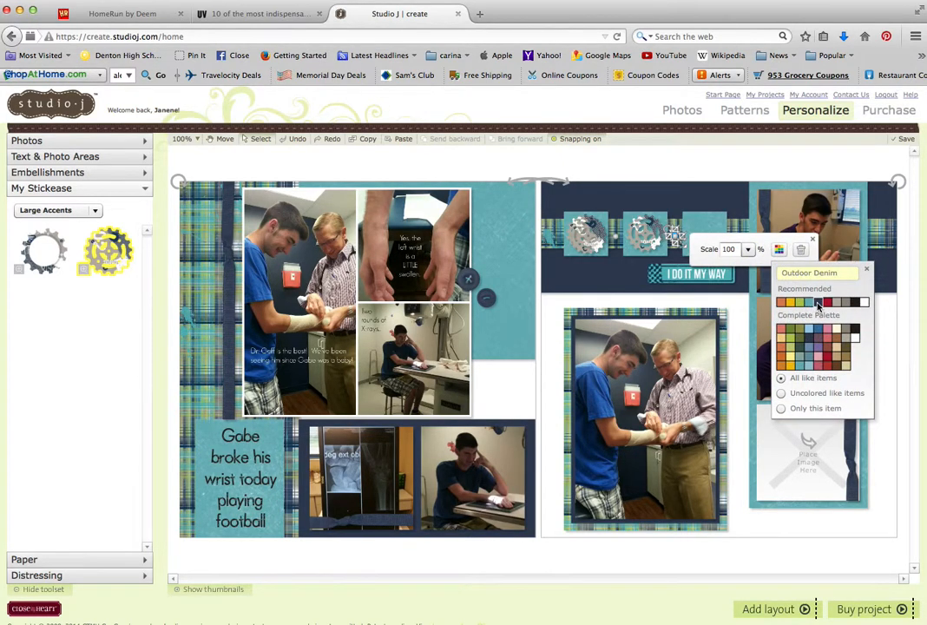
click(818, 306)
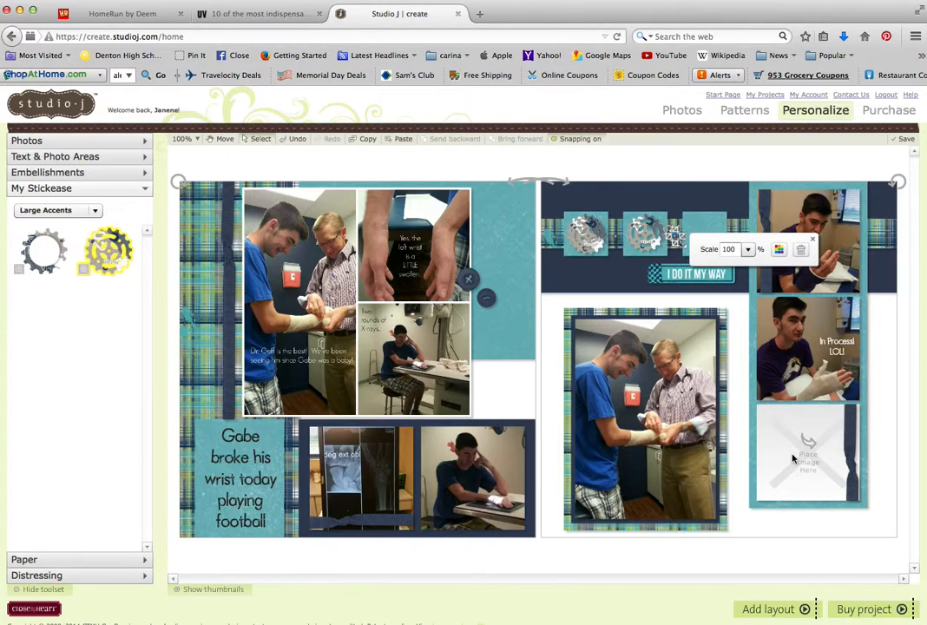
click(906, 139)
- Place a Center knotted ribbon from the Ribbons embellishments horizontally along the upper edge of the right page
click(65, 173)
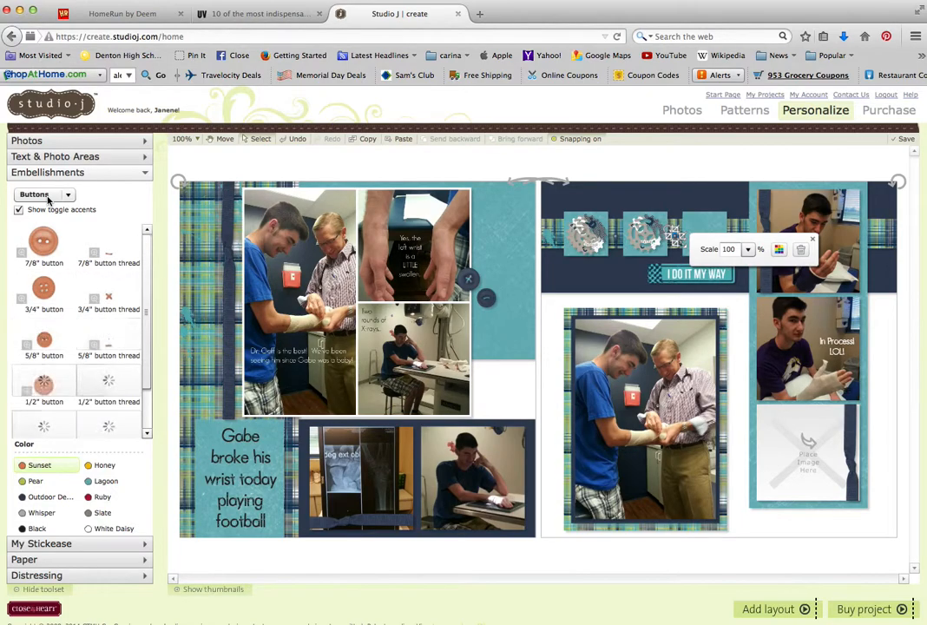
click(39, 194)
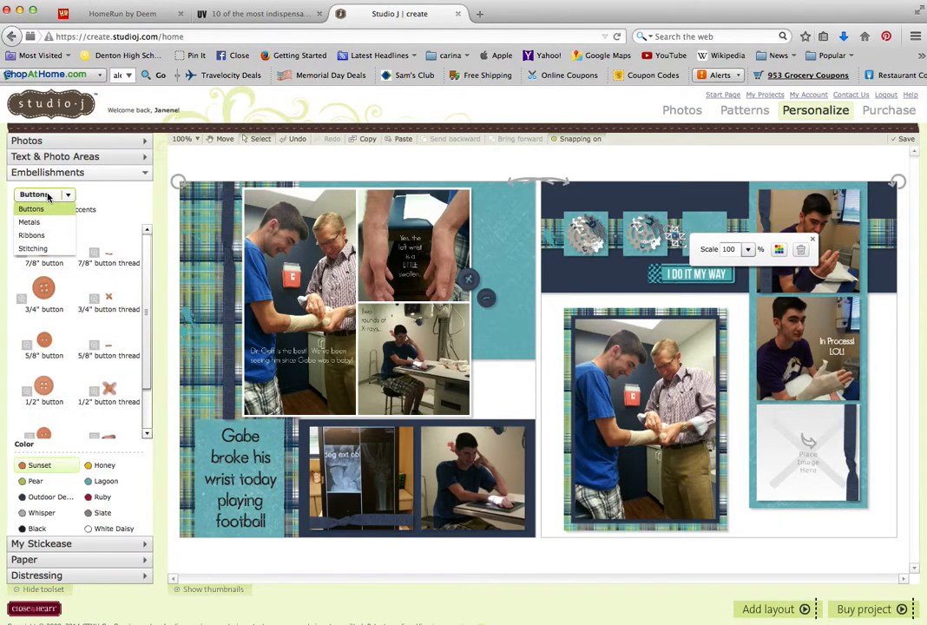
click(38, 236)
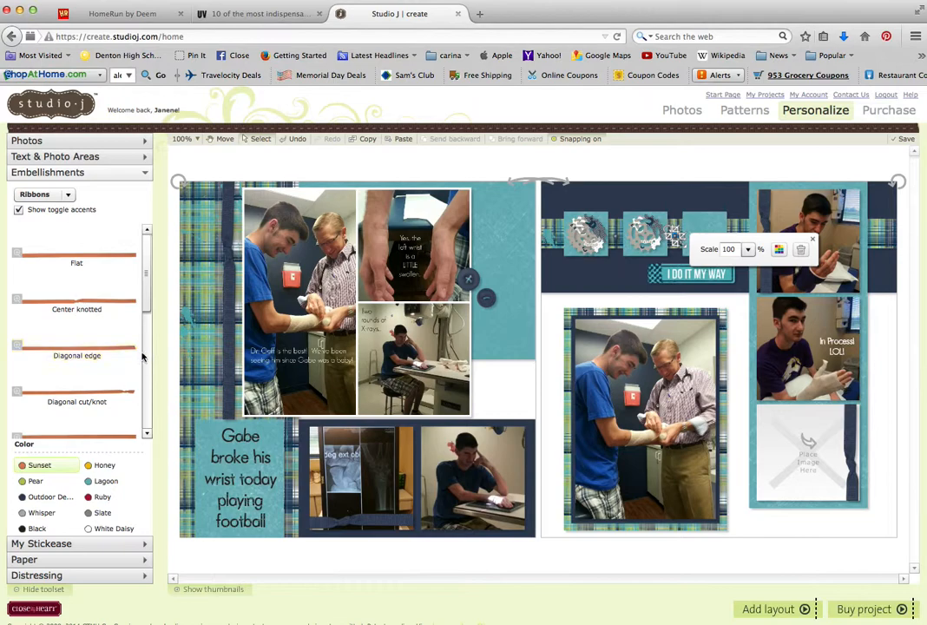
scroll(145, 315, down, 1)
drag(145, 315, 145, 373)
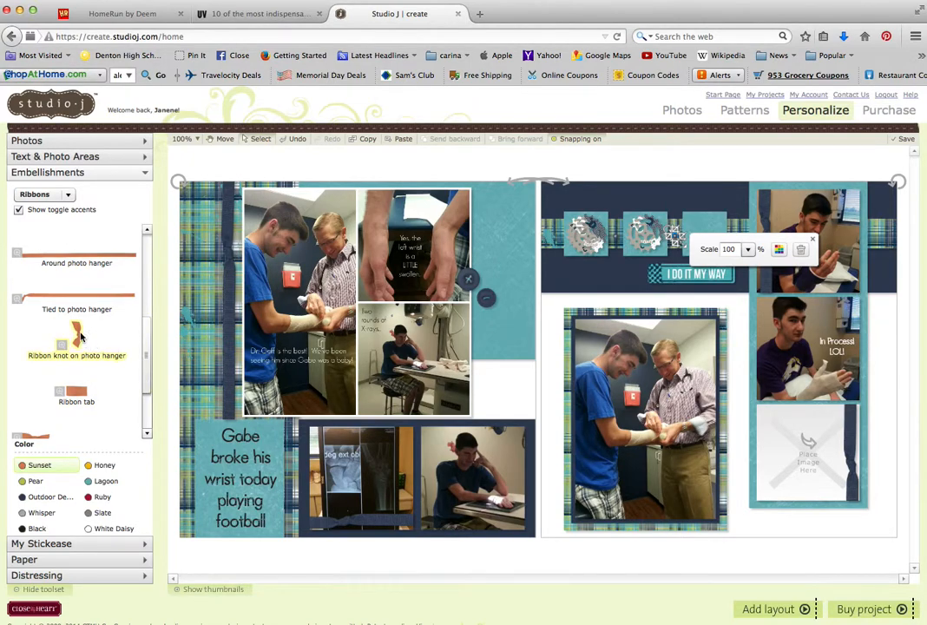
scroll(122, 326, down, 1)
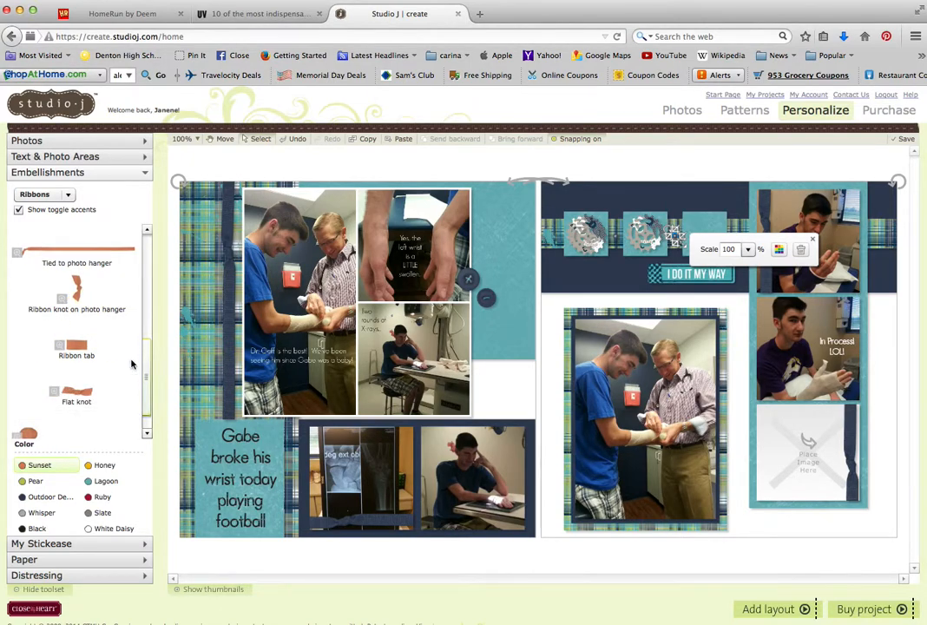
drag(145, 368, 146, 266)
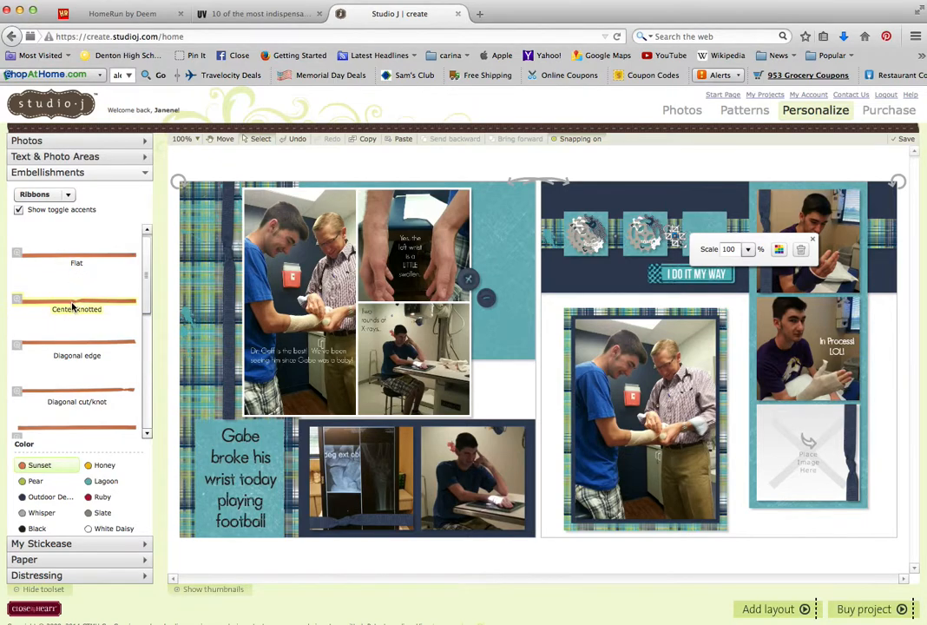
drag(73, 308, 705, 208)
drag(706, 205, 710, 200)
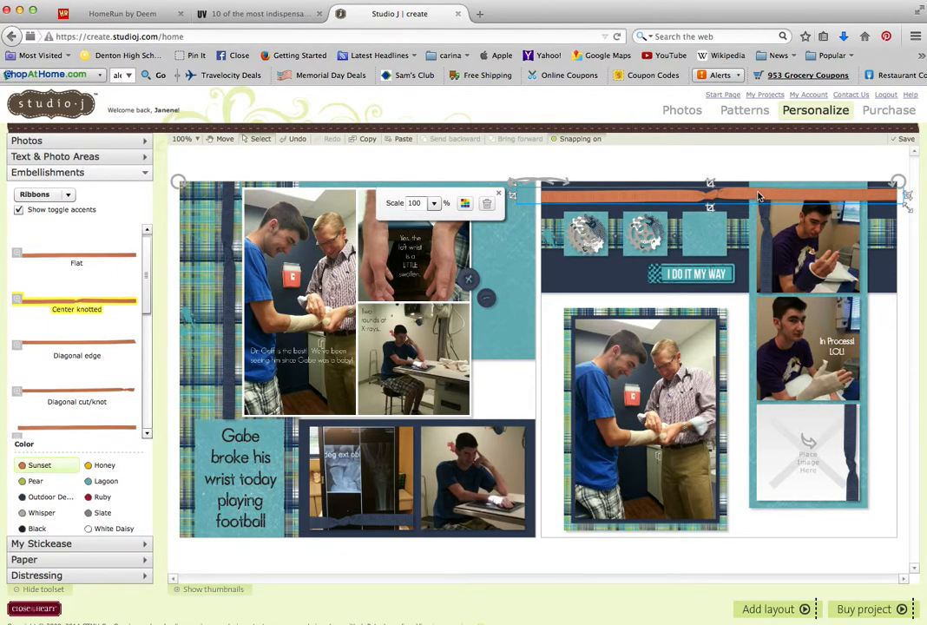
- Bring the uppermost photo on the right page forward so it sits over the orange ribbon
click(816, 227)
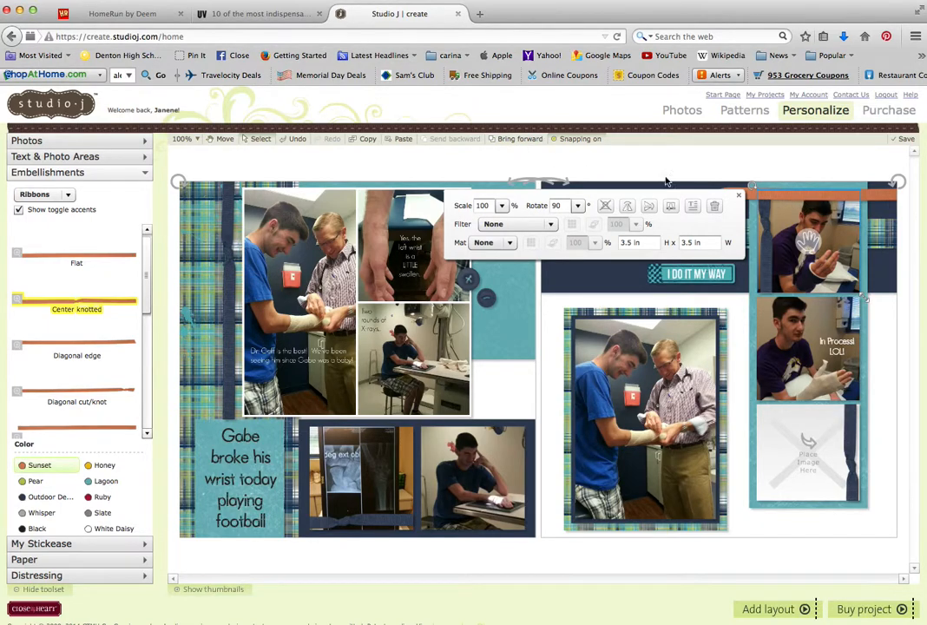
click(518, 140)
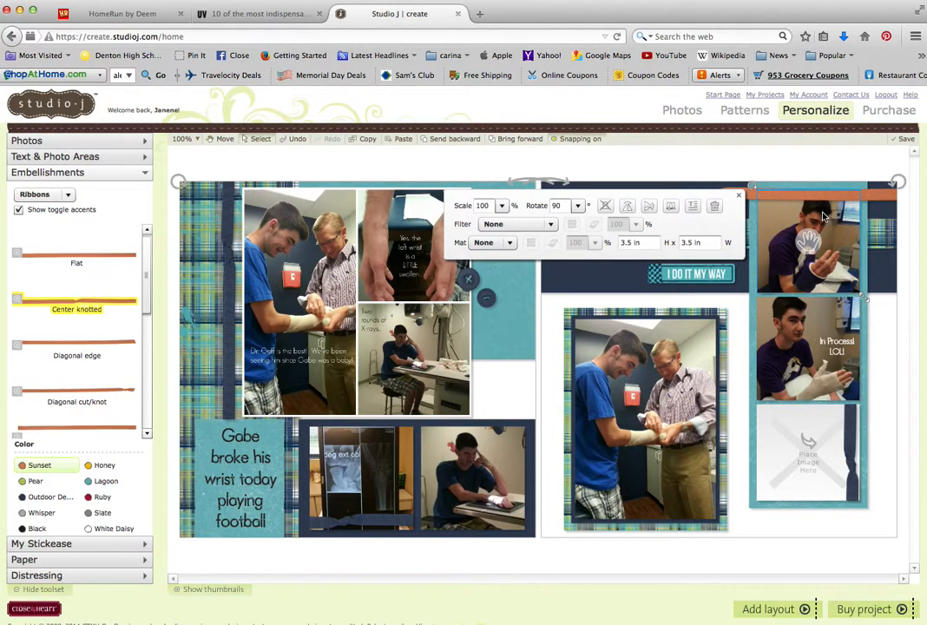
click(529, 141)
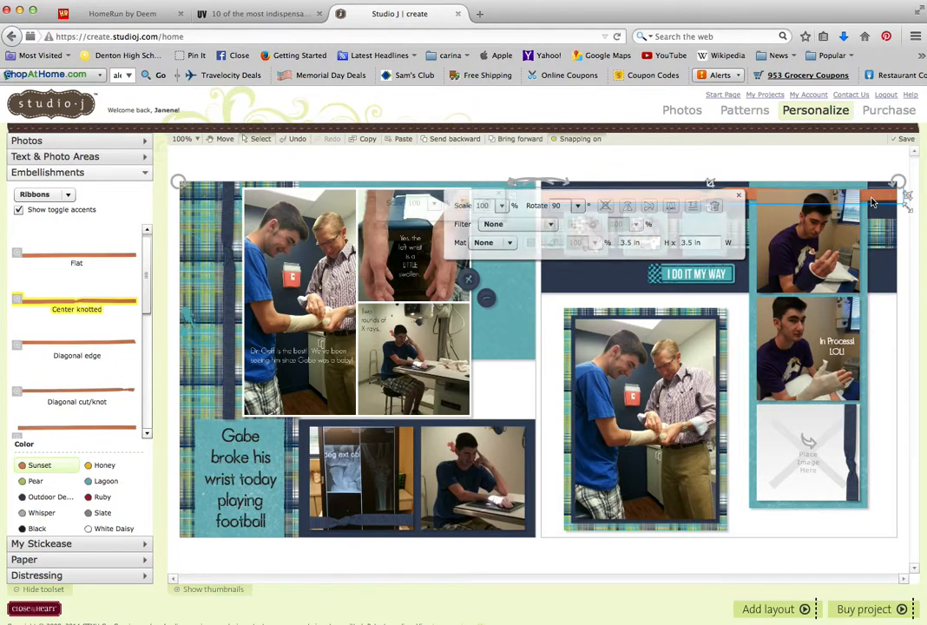
- Try White Daisy on the horizontal ribbon and all like items, and recolor them Lagoon
click(842, 201)
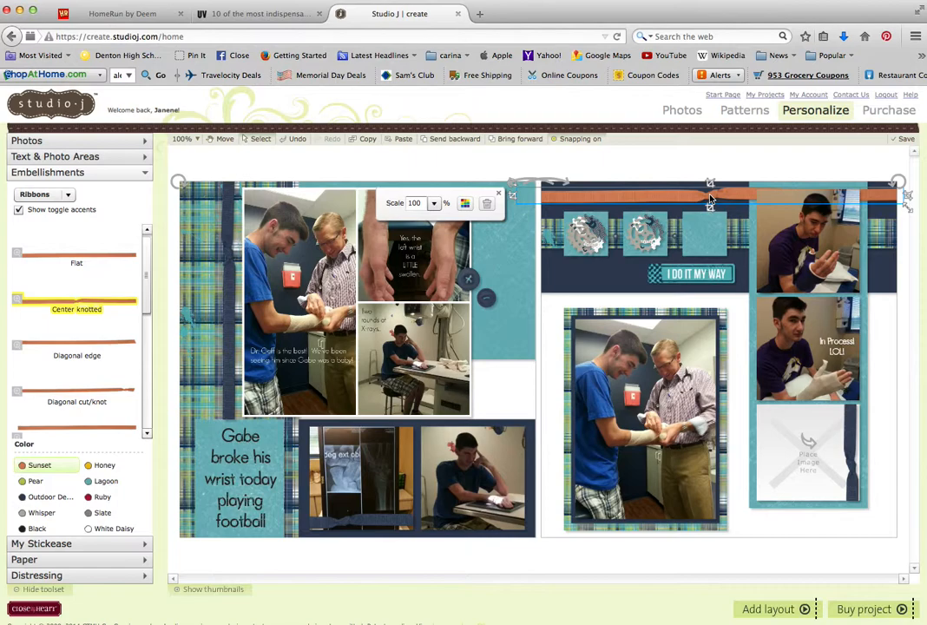
click(466, 204)
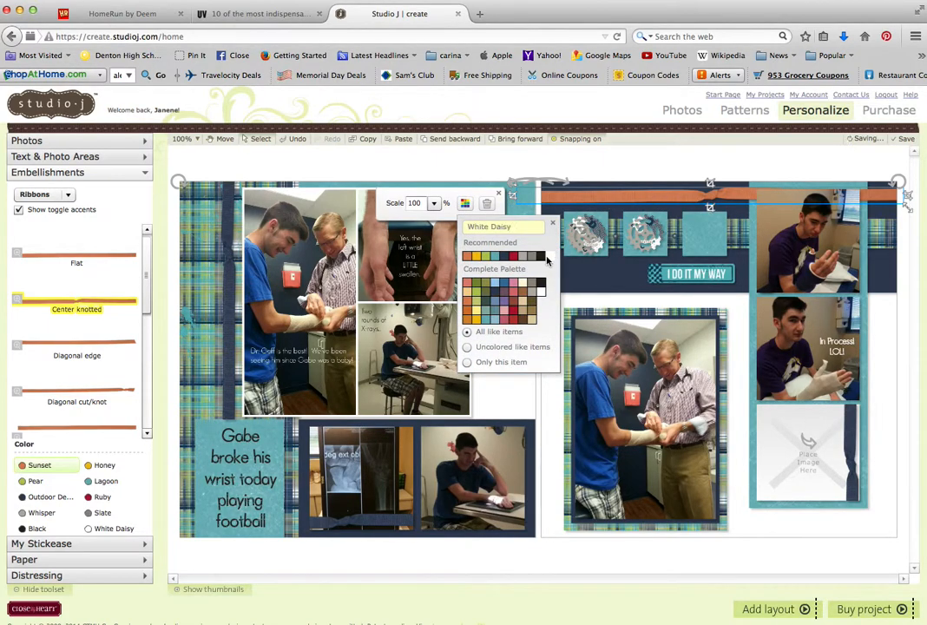
click(541, 256)
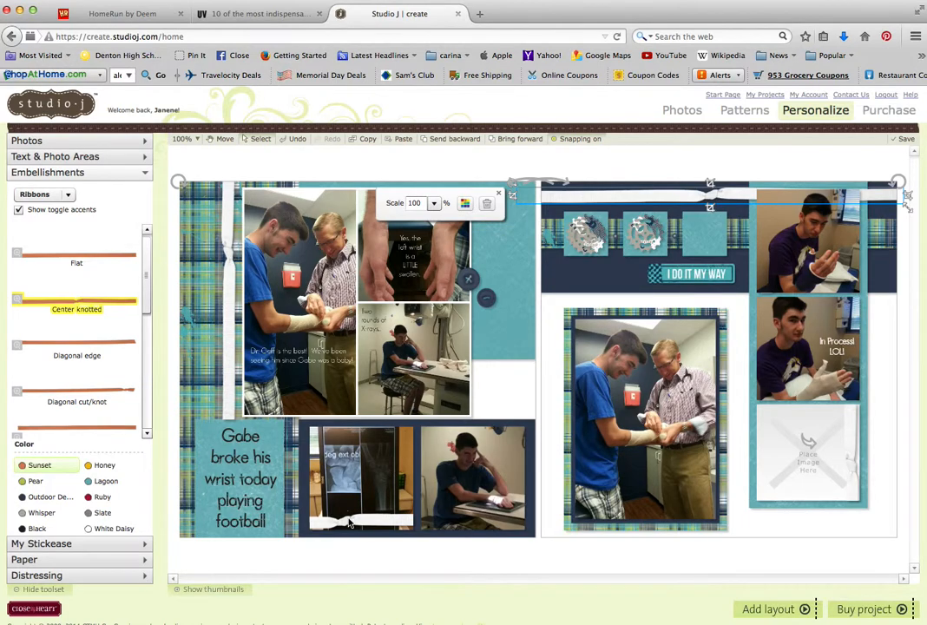
click(465, 203)
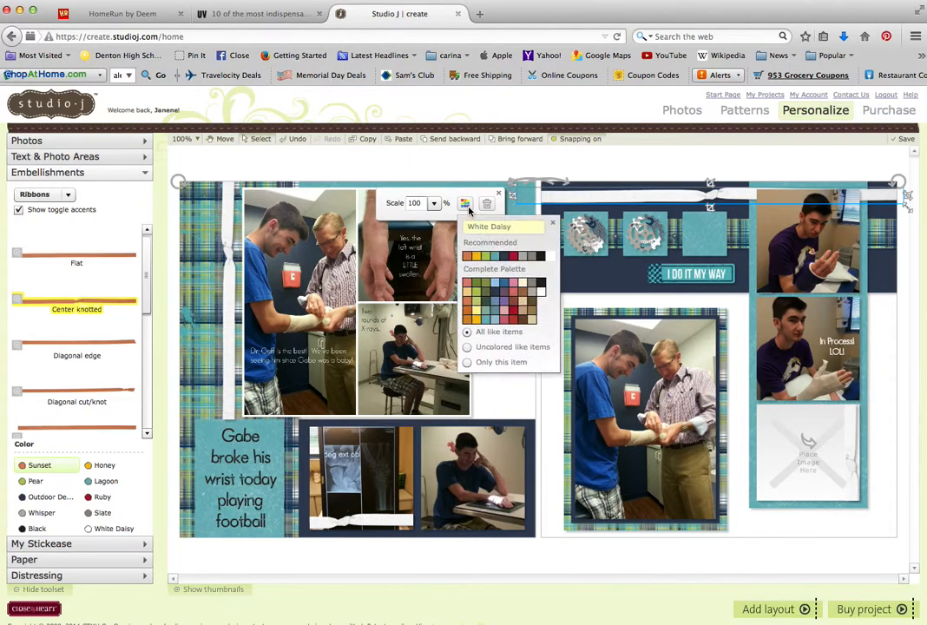
click(493, 256)
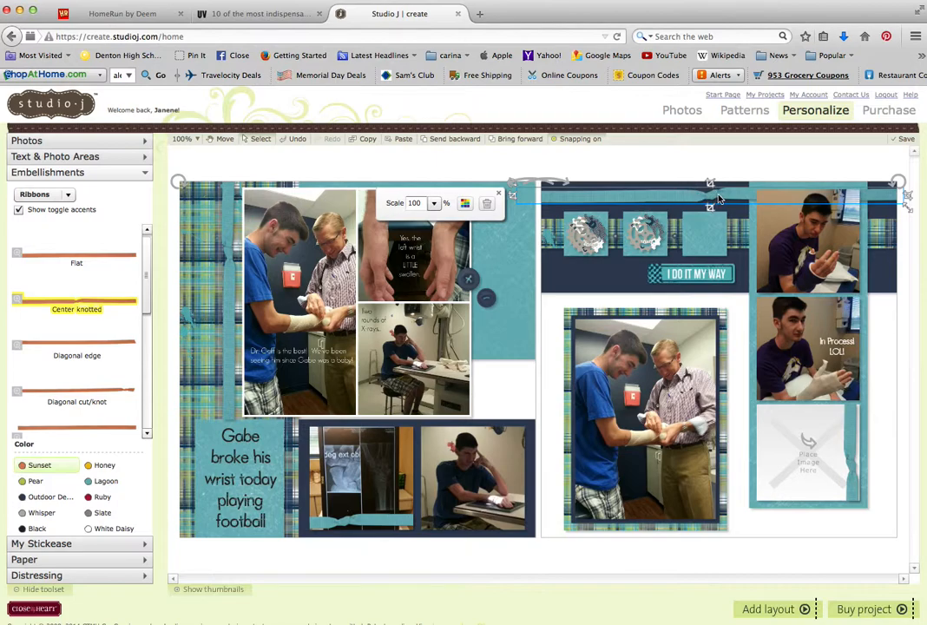
- Place a Flat knot over the center knot of the right page's horizontal ribbon, scaled to 104%, and tilt it clockwise
click(147, 334)
scroll(147, 334, down, 2)
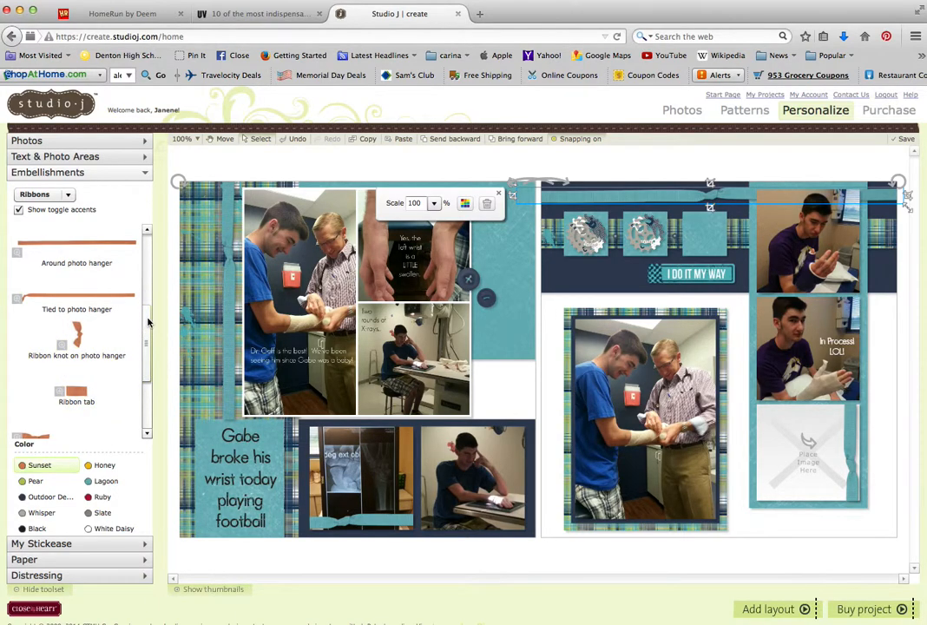
scroll(125, 303, down, 2)
drag(79, 348, 713, 196)
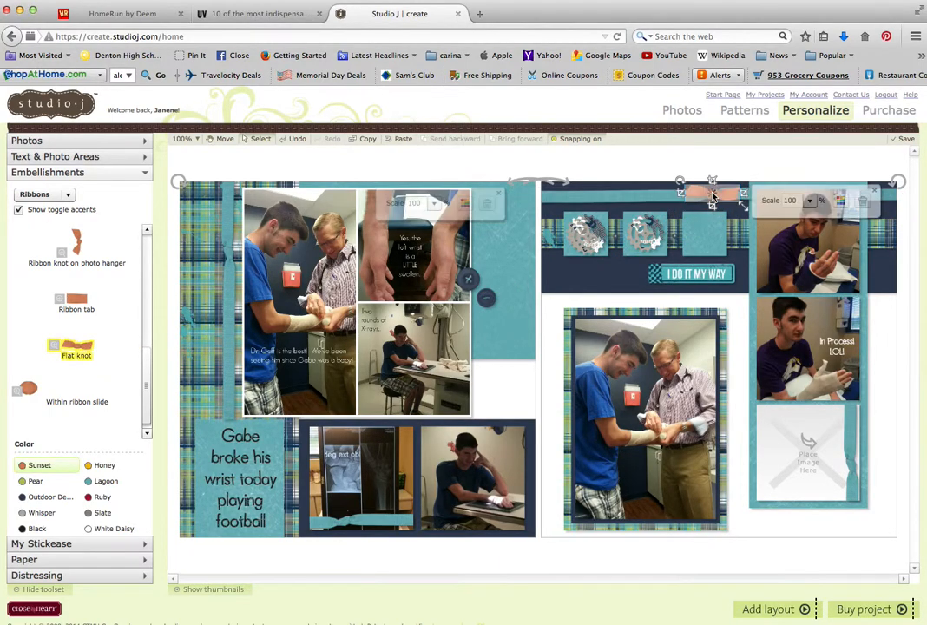
click(813, 201)
mouse_move(821, 212)
mouse_down()
mouse_move(821, 193)
mouse_move(816, 224)
mouse_move(822, 193)
mouse_move(821, 203)
mouse_up()
drag(720, 197, 715, 195)
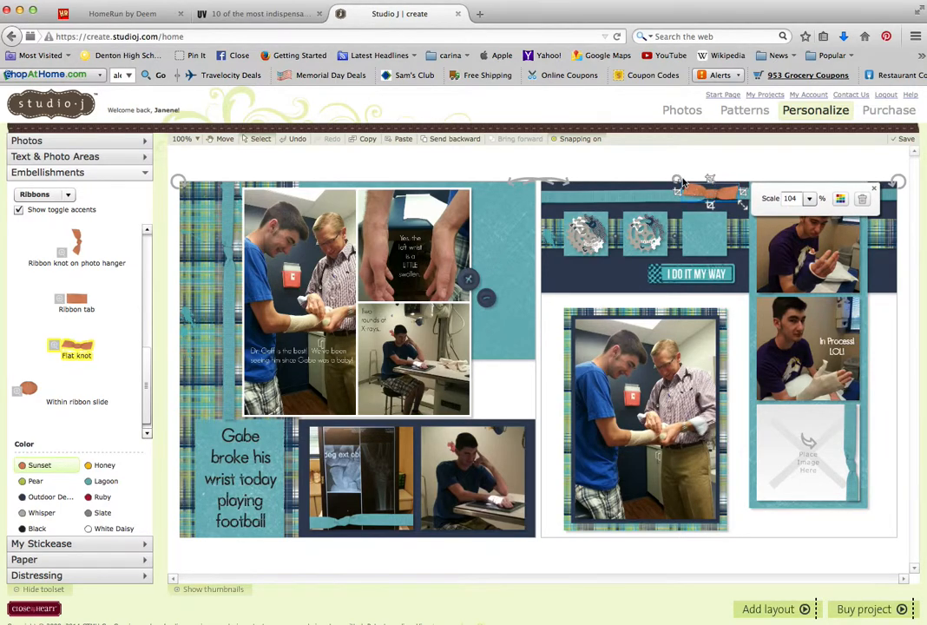
mouse_move(680, 181)
mouse_down()
mouse_move(673, 186)
mouse_move(685, 164)
mouse_move(681, 172)
mouse_up()
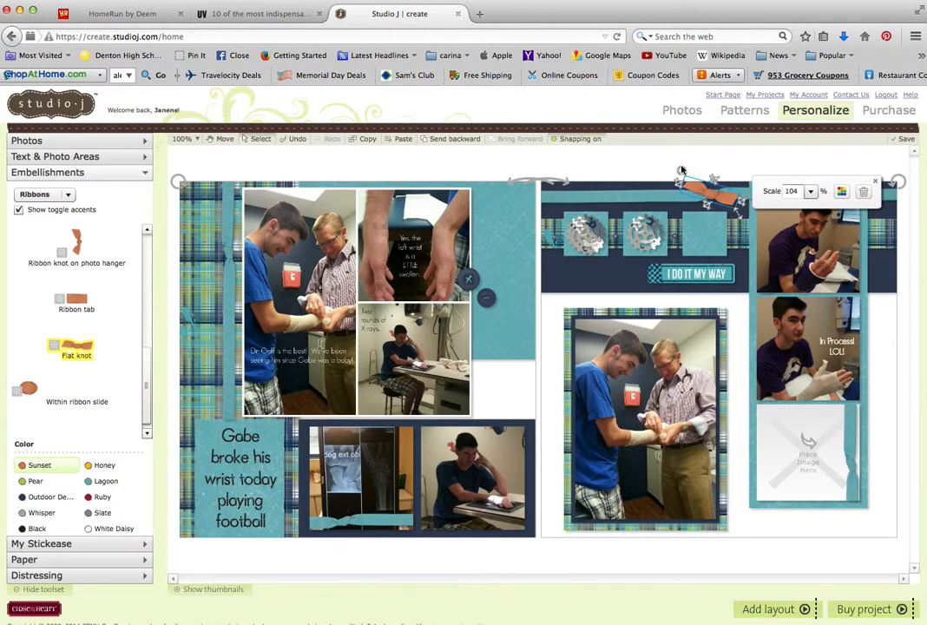
- Recolor the flat knot Lagoon and save the project
click(842, 191)
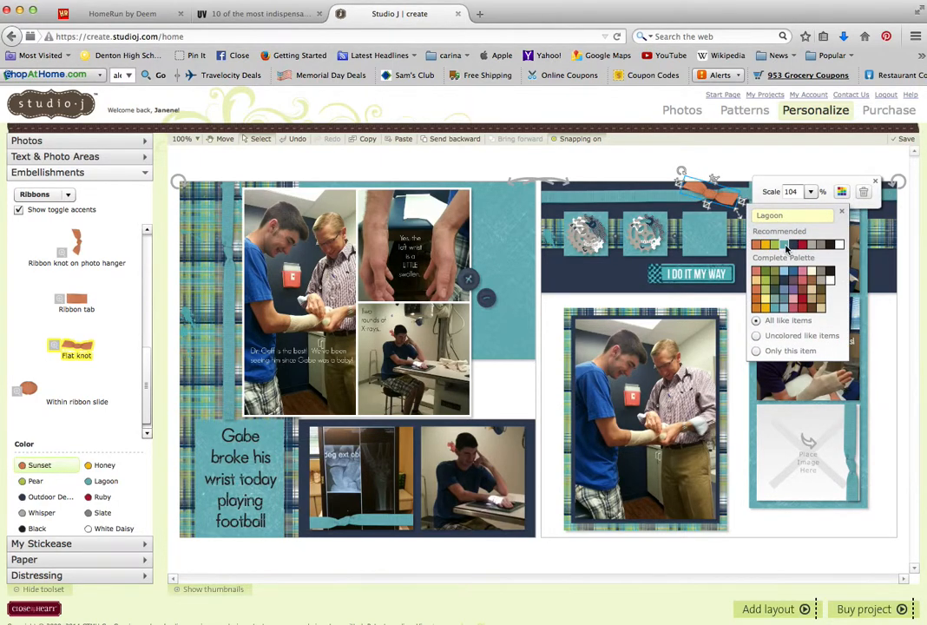
click(786, 245)
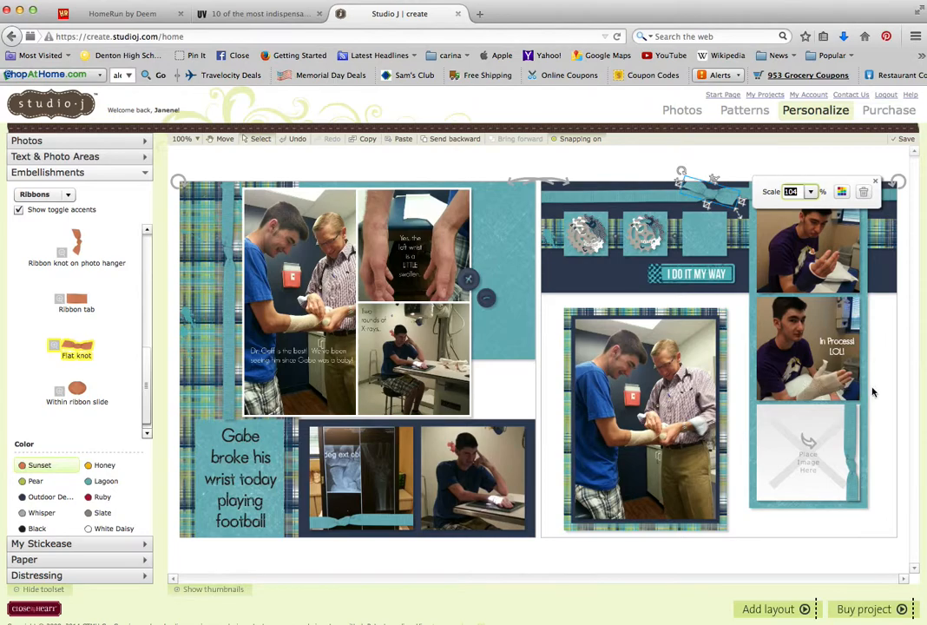
click(907, 140)
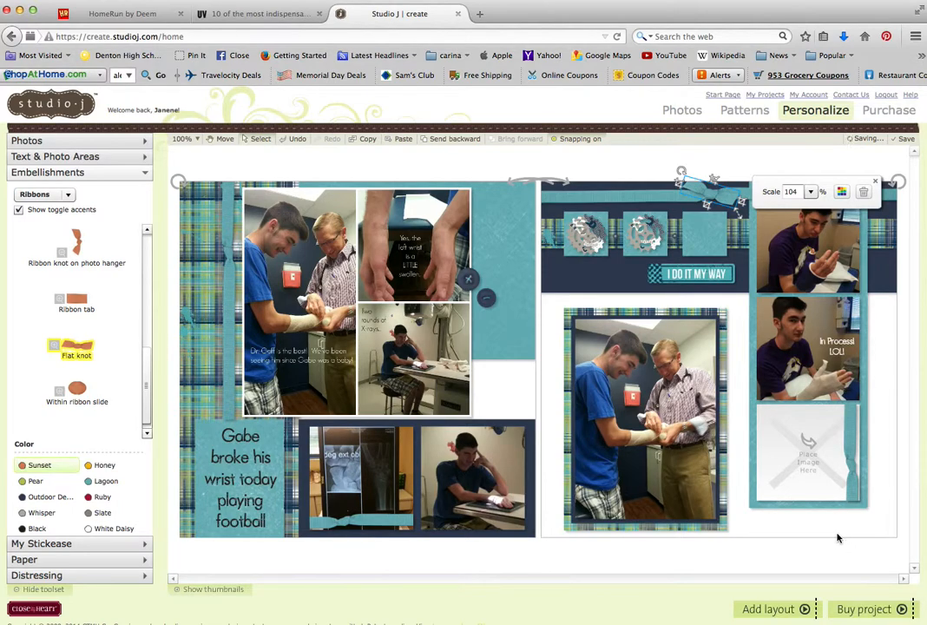
- Delete the empty photo box and its vertical ribbon from the lower part of the right page's teal mat
click(814, 466)
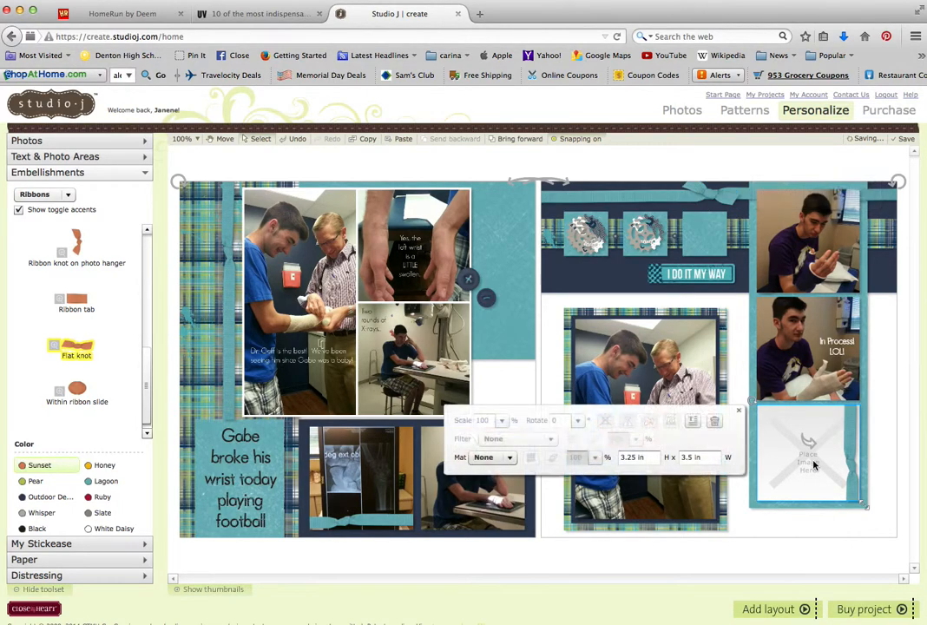
click(714, 422)
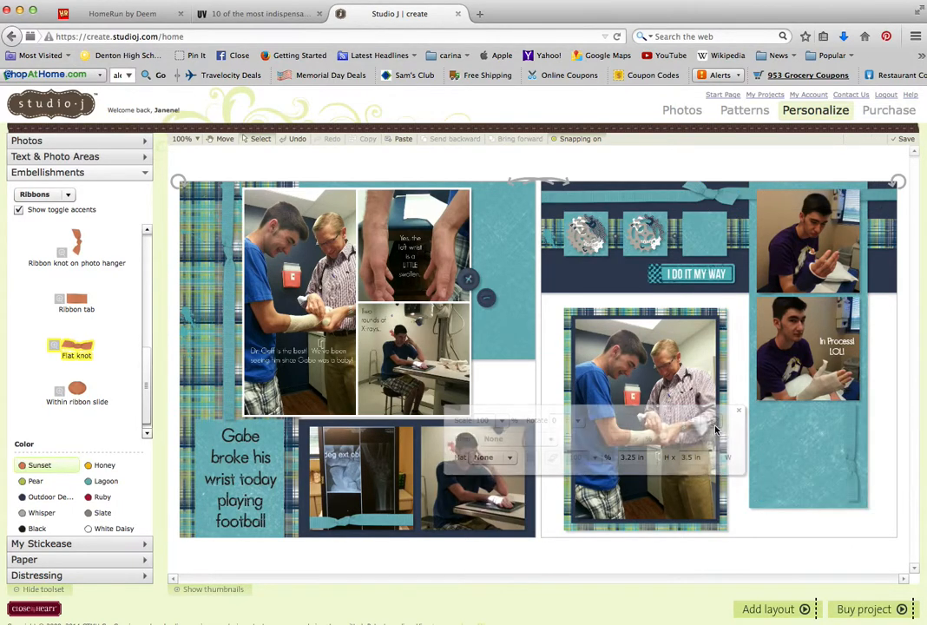
click(857, 445)
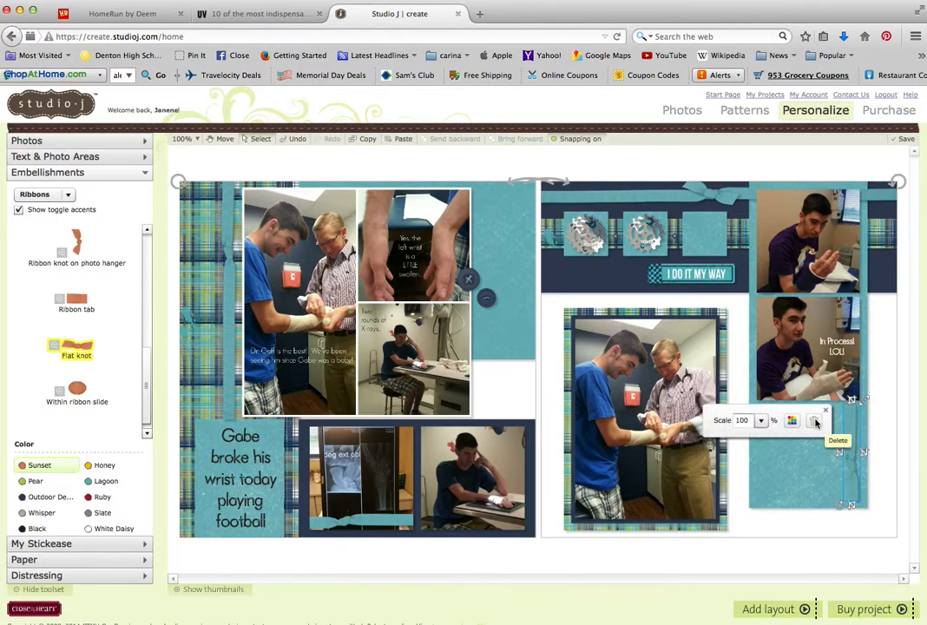
click(816, 422)
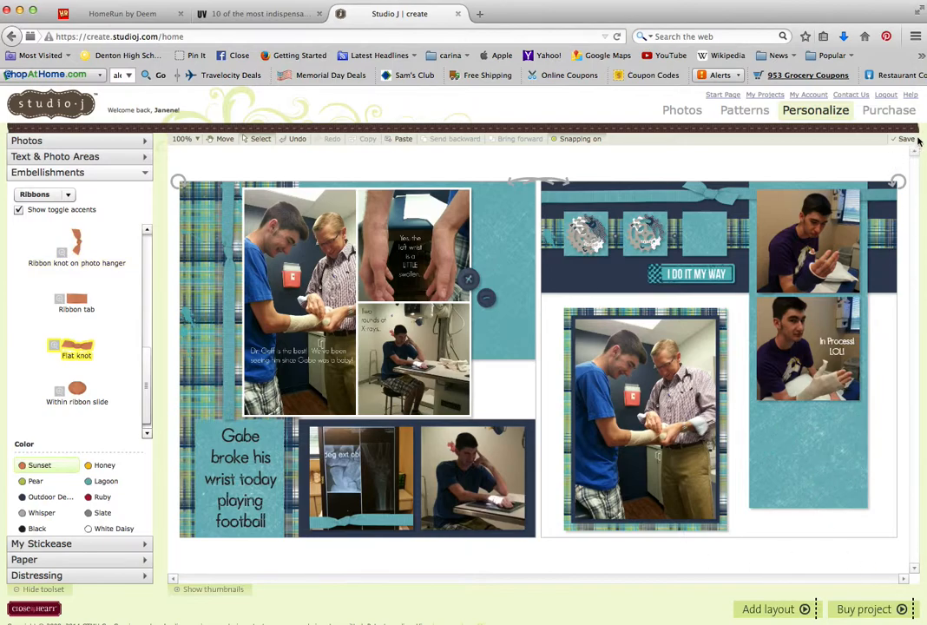
- Take the finished Broken Wrist project to the purchase cart and open its one layout for approval
click(865, 610)
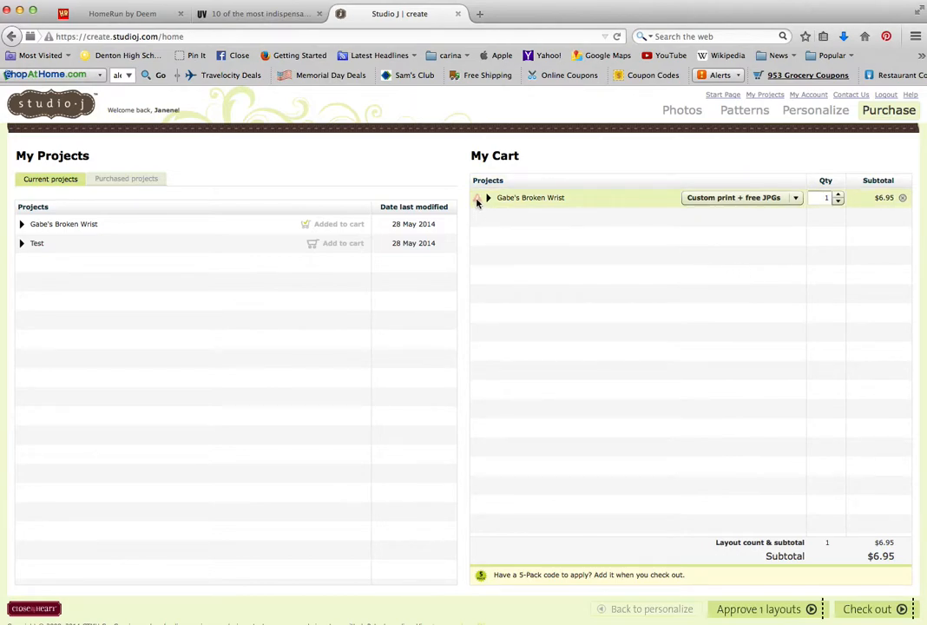
mouse_move(478, 202)
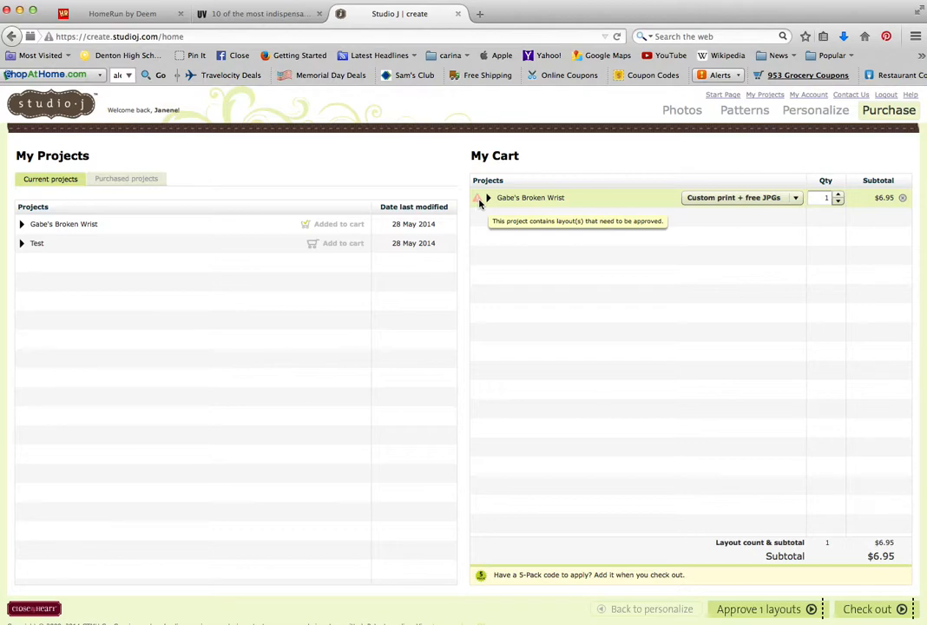
click(770, 616)
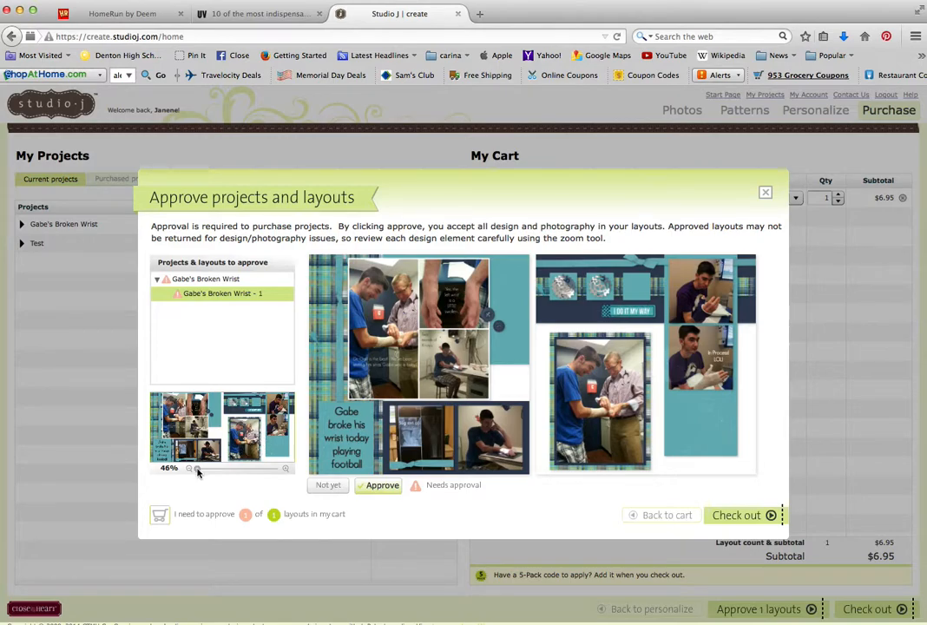
- Inspect the upper part of the layout's right page at 100% zoom and approve the layout
drag(198, 469, 279, 475)
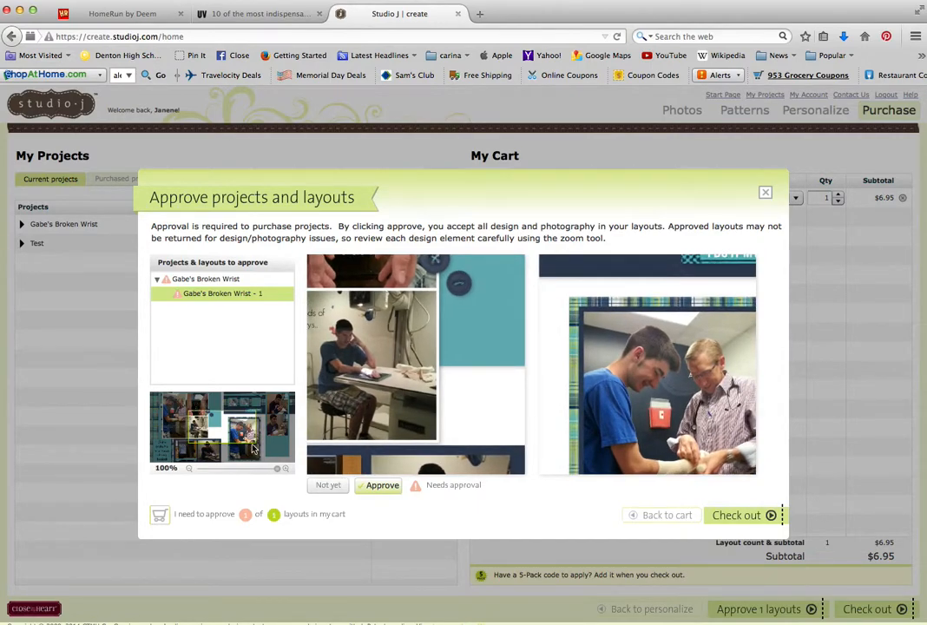
drag(230, 430, 268, 418)
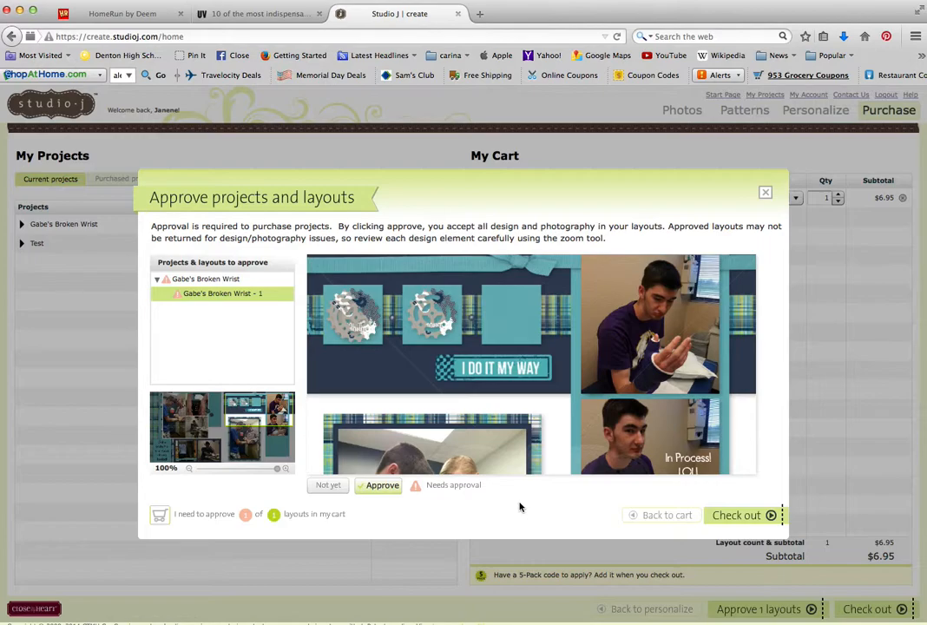
click(383, 486)
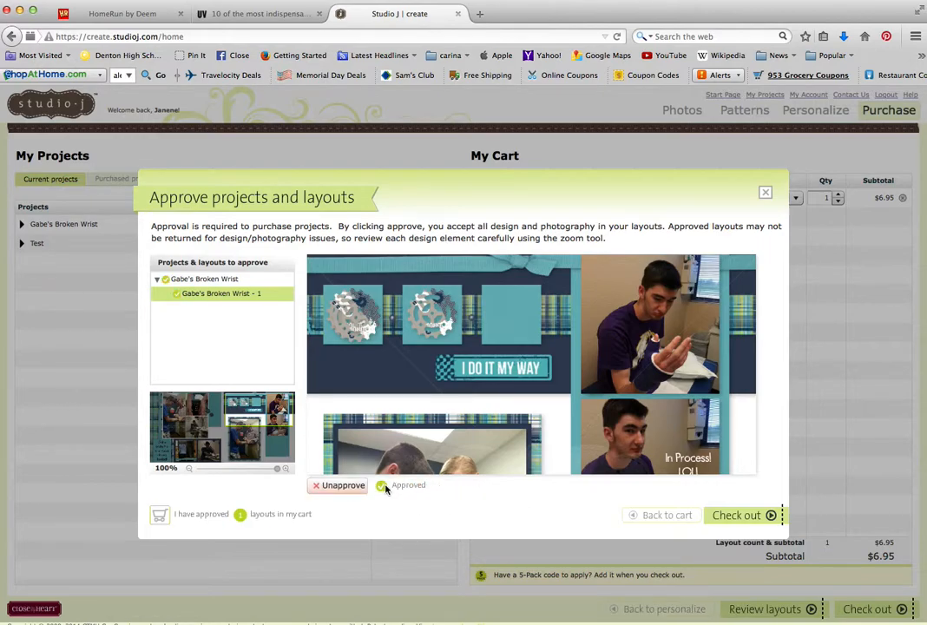
- Try to check out with the approved layout and return to the cart
click(772, 518)
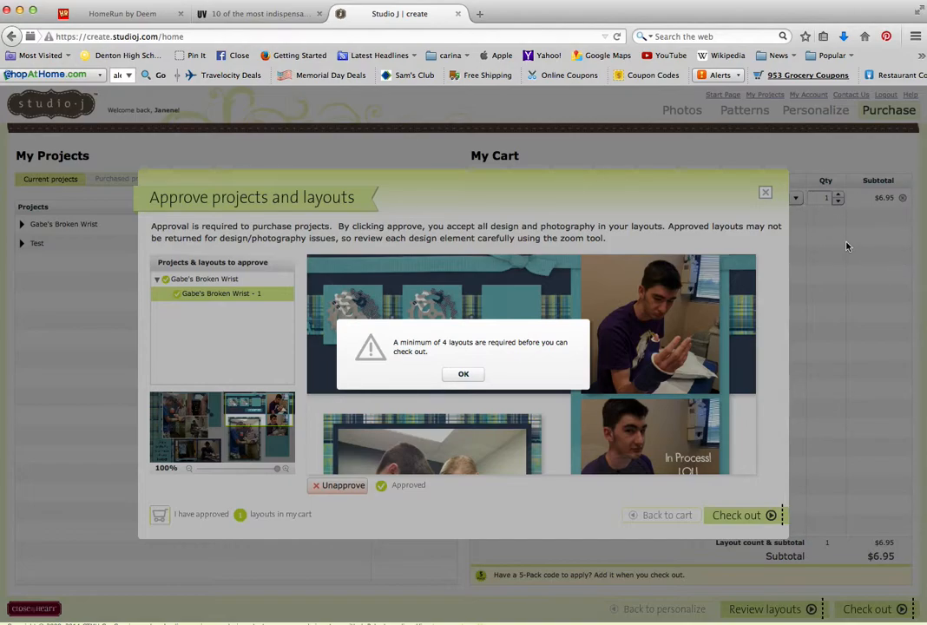
click(463, 375)
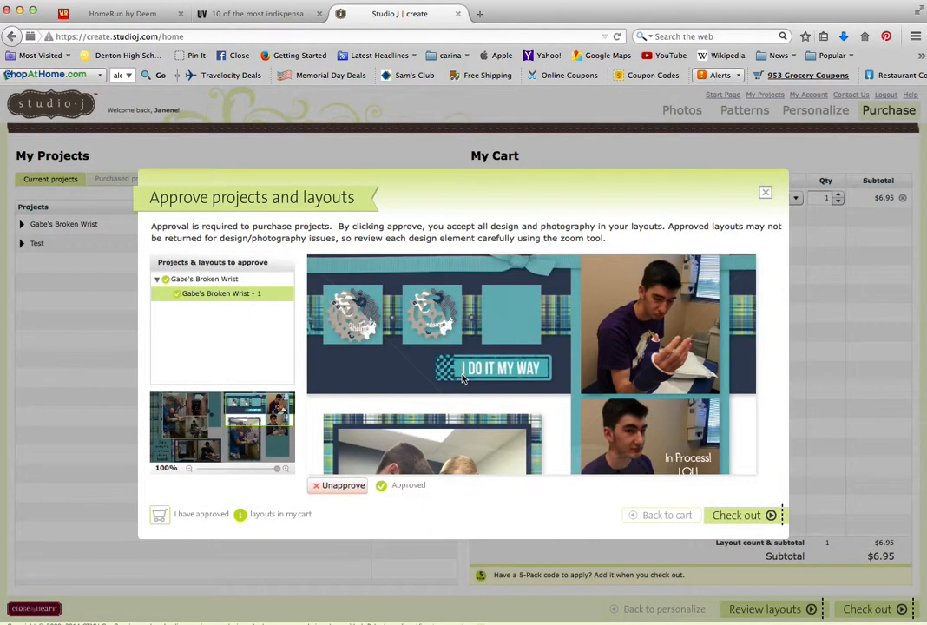
click(765, 193)
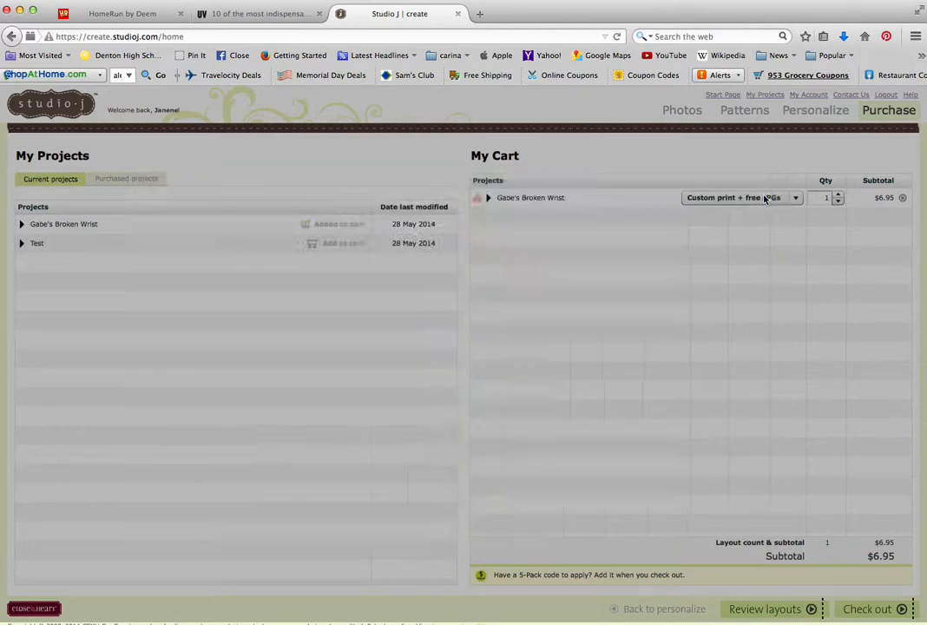